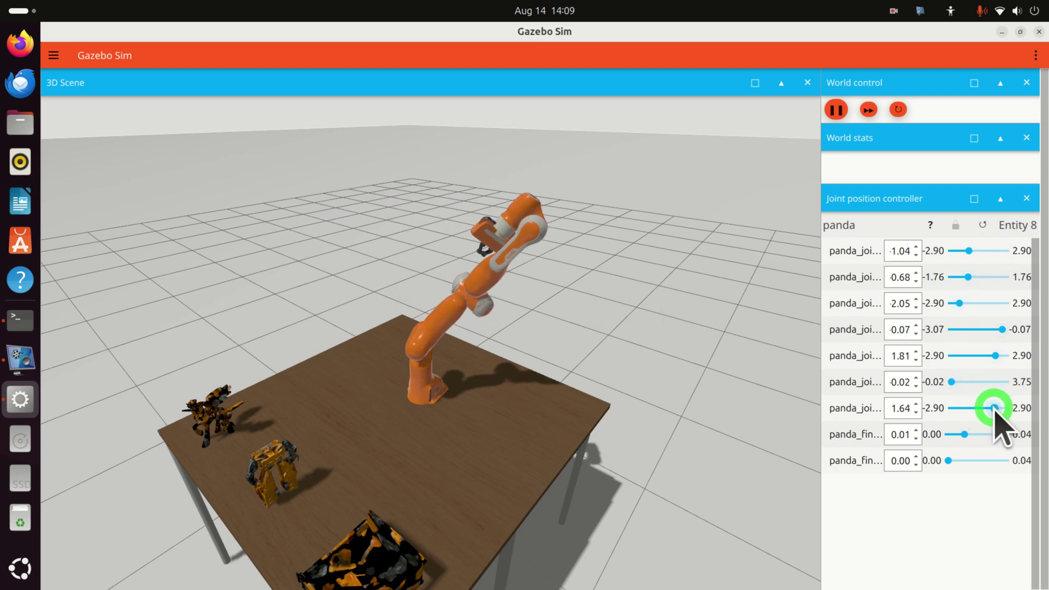
Step: Pose the panda arm by adjusting its joints, with the sixth joint at about 1.21 and the third at about -0.33
{"action": "left_click_drag", "start_coordinate": [992, 410], "coordinate": [969, 386]}
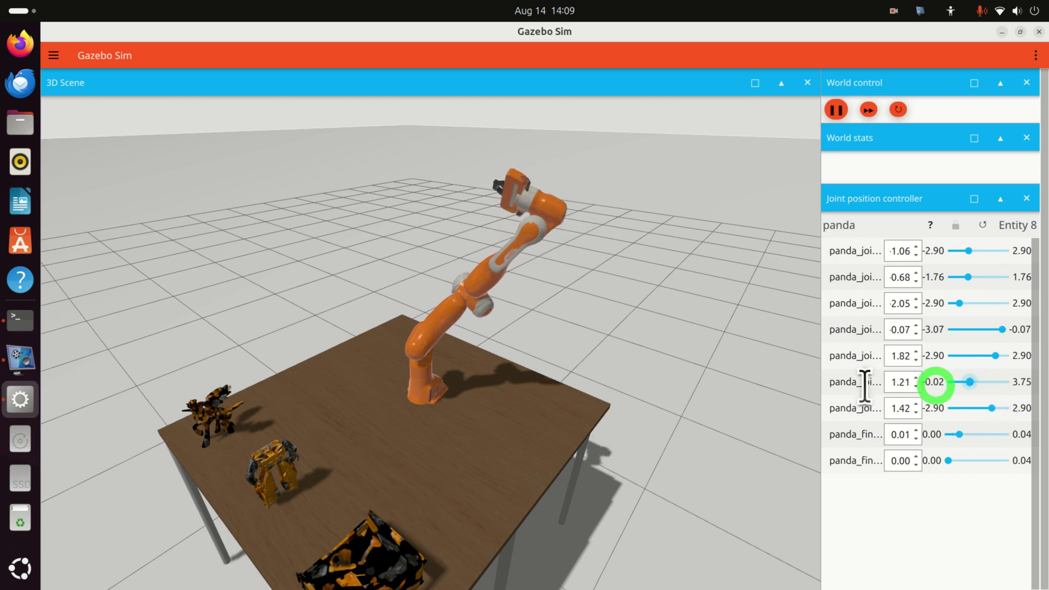
{"action": "left_click", "coordinate": [904, 330]}
{"action": "mouse_move", "coordinate": [972, 283]}
{"action": "left_mouse_down"}
{"action": "mouse_move", "coordinate": [985, 282]}
{"action": "mouse_move", "coordinate": [963, 289]}
{"action": "left_mouse_up"}
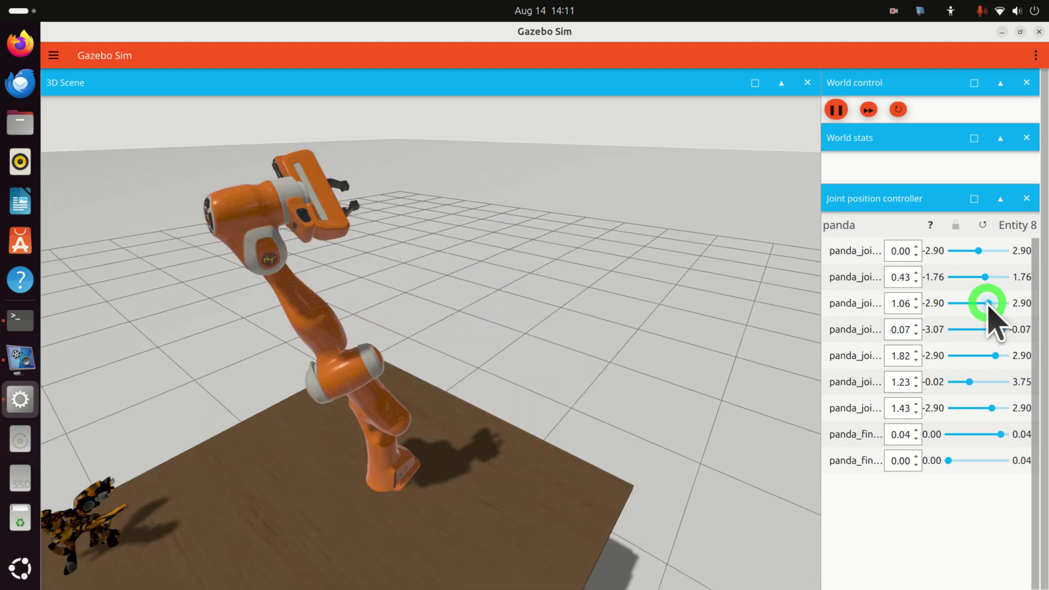
{"action": "mouse_move", "coordinate": [983, 302]}
{"action": "left_mouse_down"}
{"action": "mouse_move", "coordinate": [958, 302]}
{"action": "mouse_move", "coordinate": [976, 304]}
{"action": "left_mouse_up"}
{"action": "left_click", "coordinate": [1003, 331]}
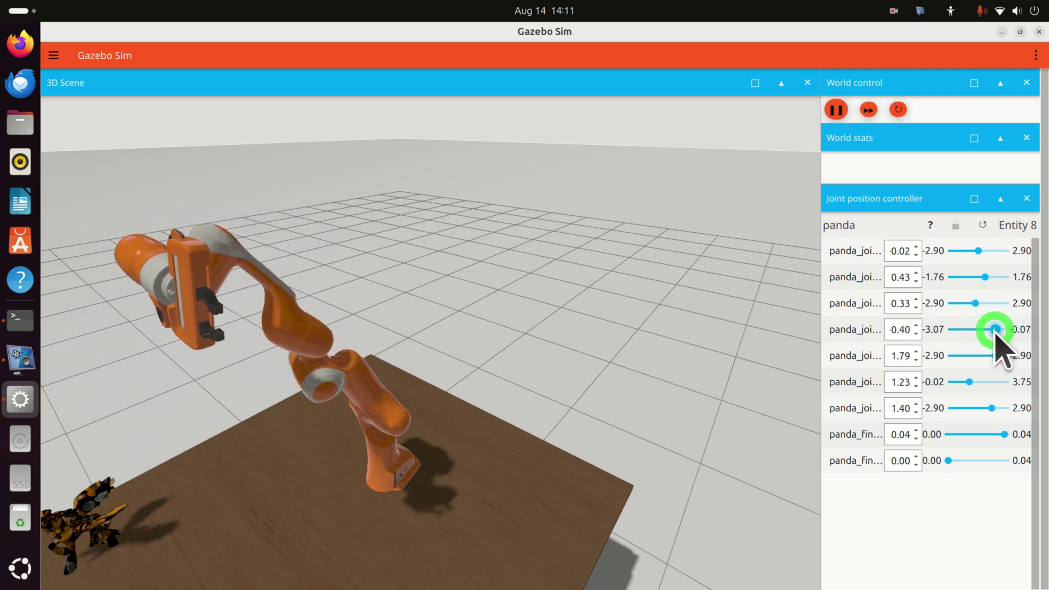
{"action": "left_click_drag", "start_coordinate": [1003, 330], "coordinate": [954, 460]}
Step: Bring the whole table with the robot and objects into view and adjust the panda arm's second joint
{"action": "left_click_drag", "start_coordinate": [460, 458], "coordinate": [440, 398]}
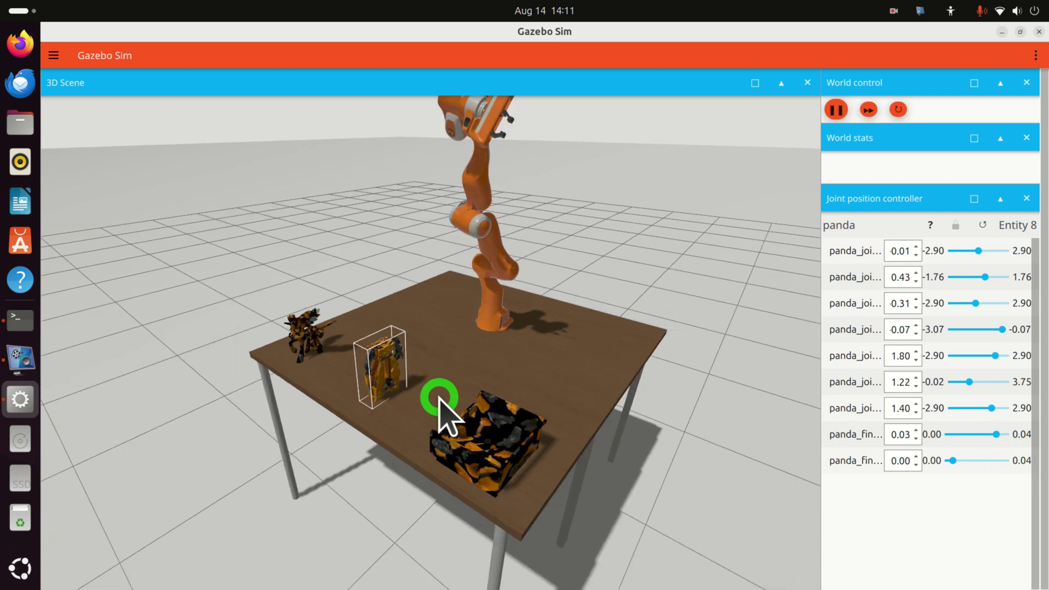
{"action": "scroll", "coordinate": [440, 397], "scroll_direction": "down", "scroll_amount": 3}
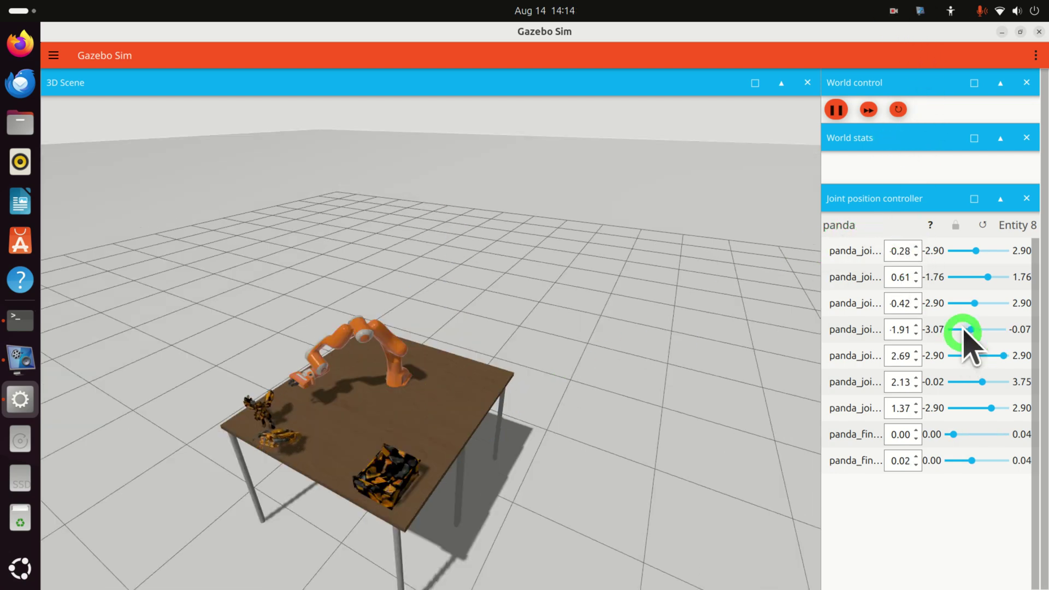
{"action": "mouse_move", "coordinate": [986, 257]}
{"action": "left_mouse_down"}
{"action": "mouse_move", "coordinate": [1001, 257]}
{"action": "mouse_move", "coordinate": [927, 270]}
{"action": "mouse_move", "coordinate": [1003, 279]}
{"action": "mouse_move", "coordinate": [962, 282]}
{"action": "mouse_move", "coordinate": [991, 274]}
{"action": "left_mouse_up"}
{"action": "left_click", "coordinate": [874, 108]}
{"action": "left_click", "coordinate": [895, 12]}
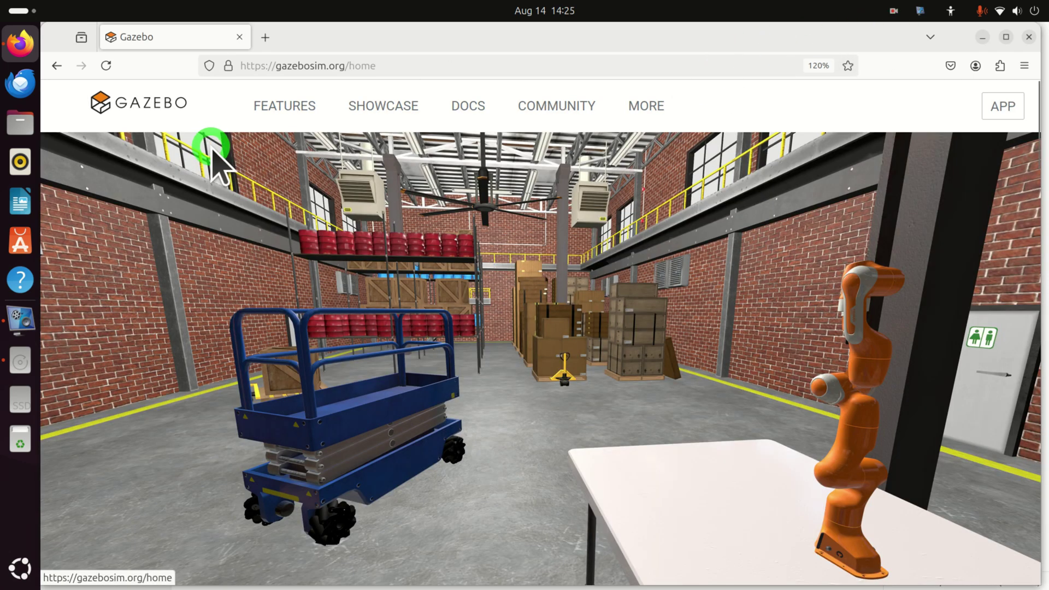
Step: On the Gazebo website in Firefox, go to Get Started and open the Install documentation for Gazebo Harmonic
{"action": "left_click", "coordinate": [394, 65]}
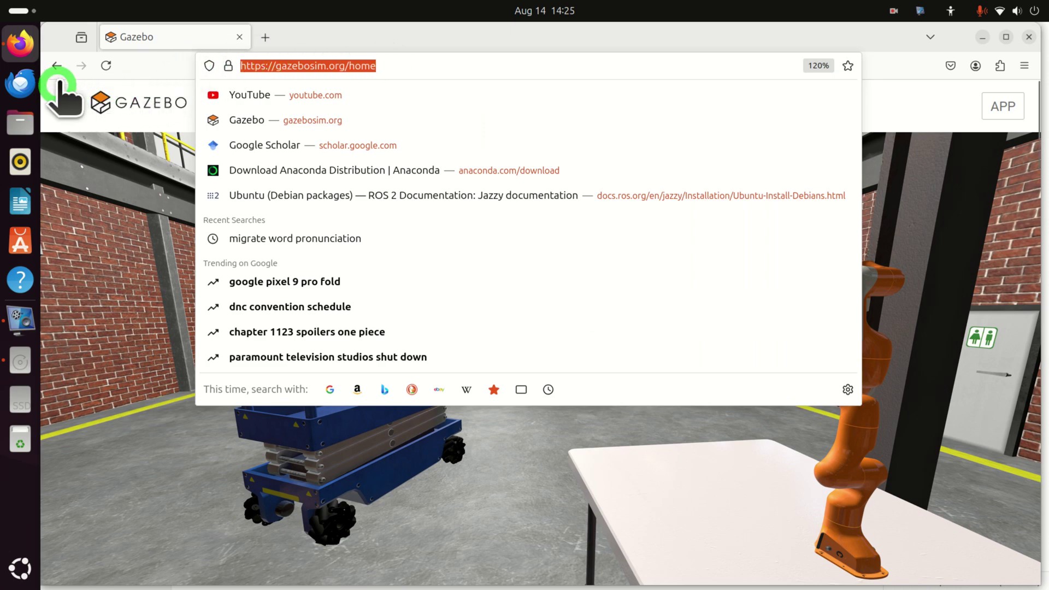
{"action": "key", "text": "Escape"}
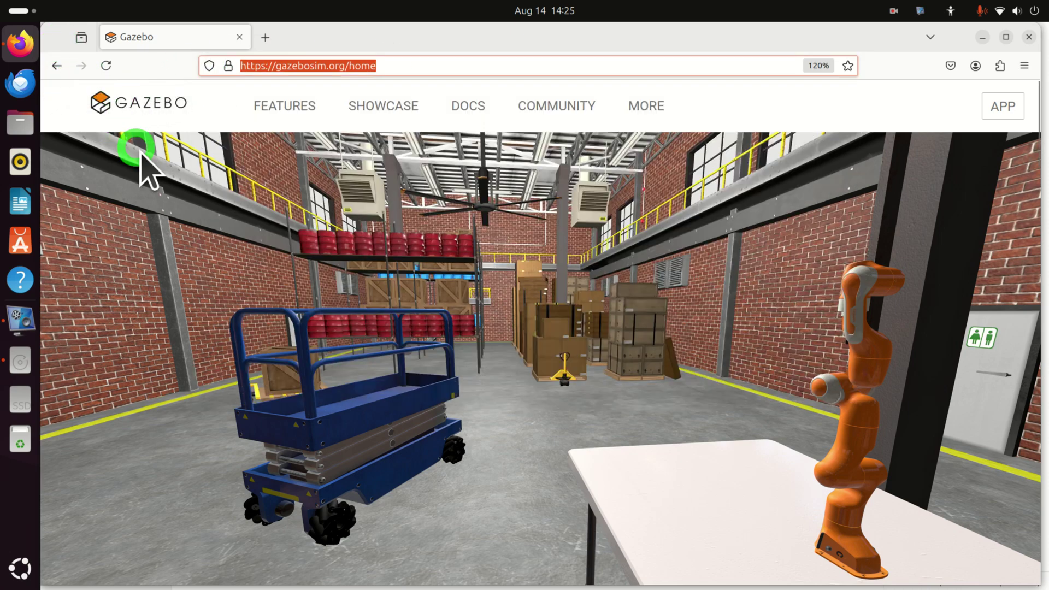
{"action": "scroll", "coordinate": [325, 219], "scroll_direction": "down", "scroll_amount": 5}
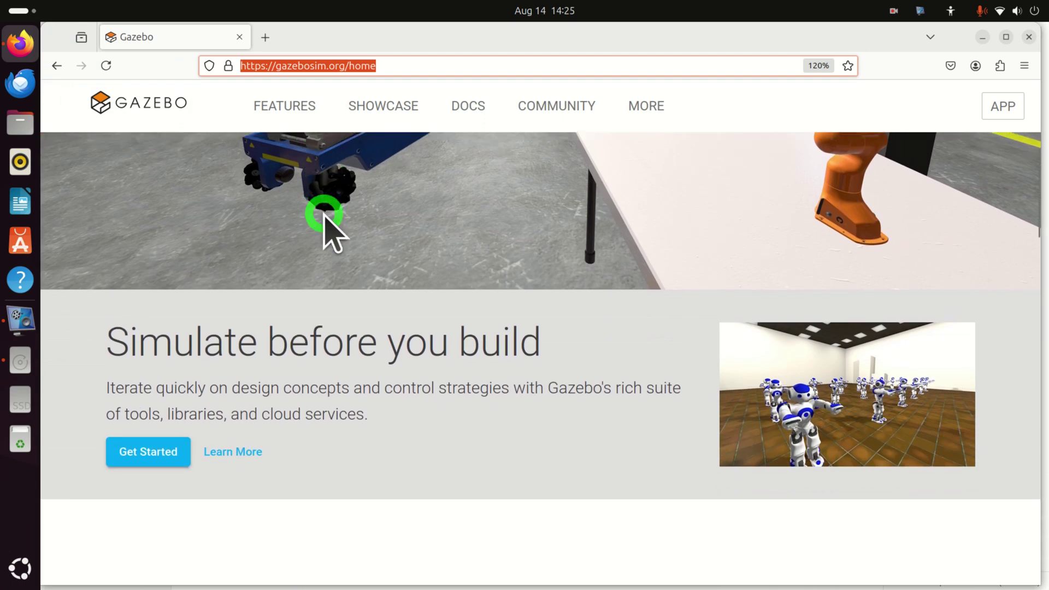
{"action": "left_click", "coordinate": [155, 456]}
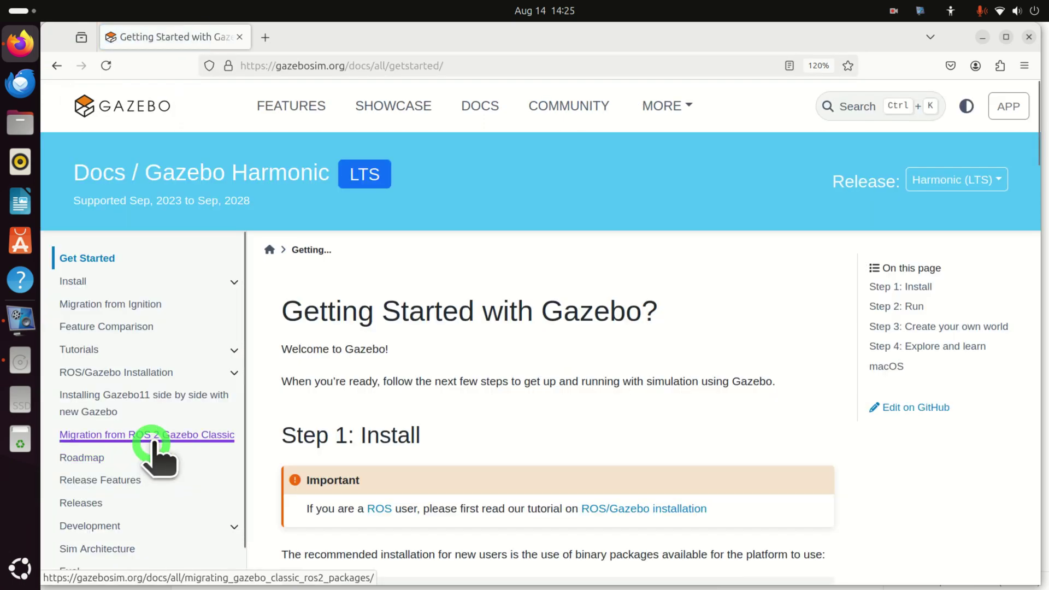
{"action": "left_click", "coordinate": [73, 283]}
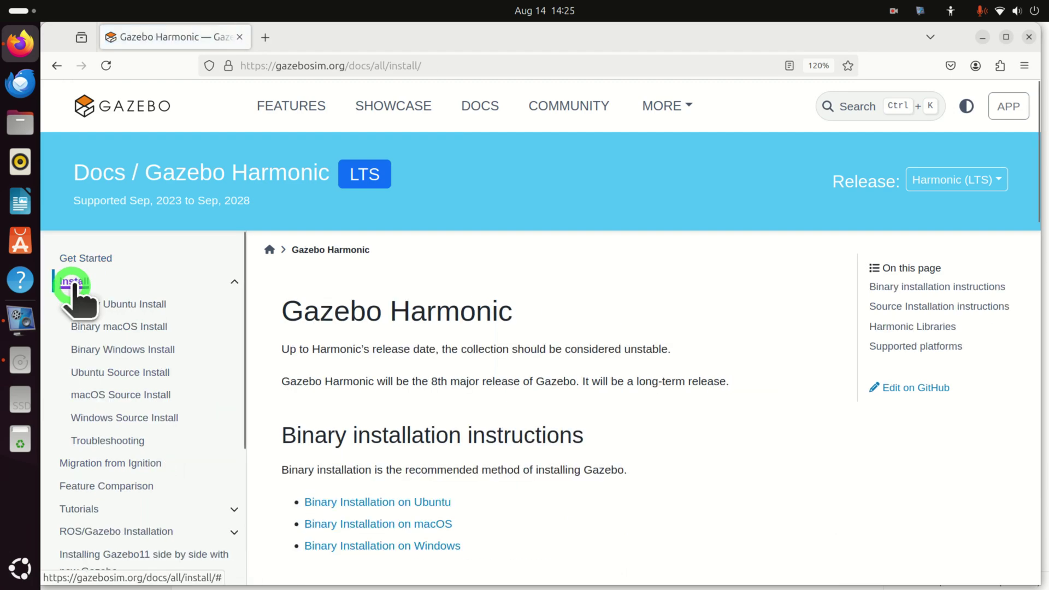
Step: Review the binary and source installation options and open the Binary Installation on Ubuntu page
{"action": "left_click", "coordinate": [439, 66]}
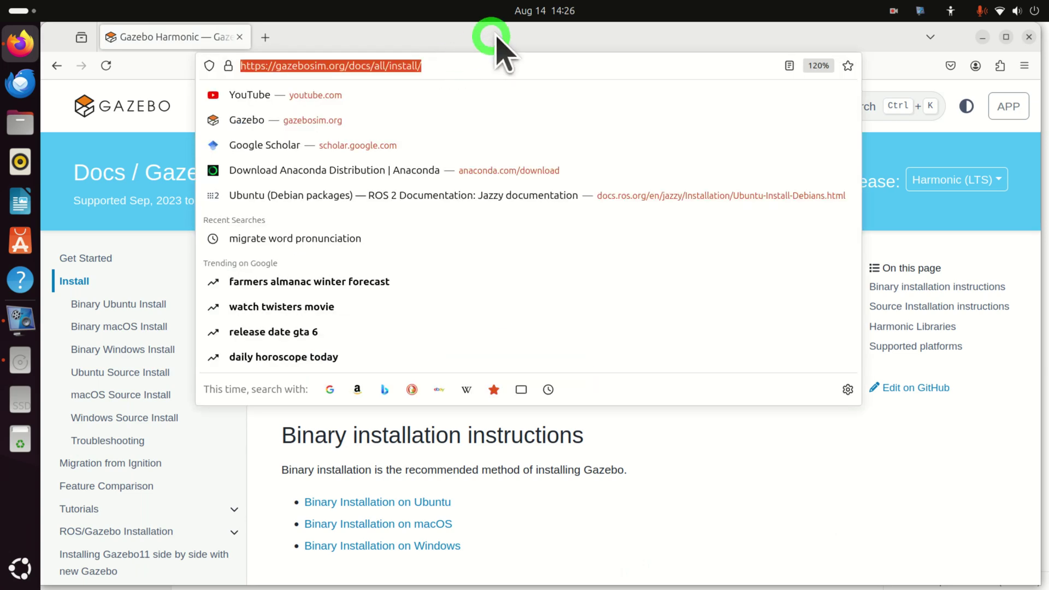
{"action": "key", "text": "Escape"}
{"action": "left_click", "coordinate": [458, 59]}
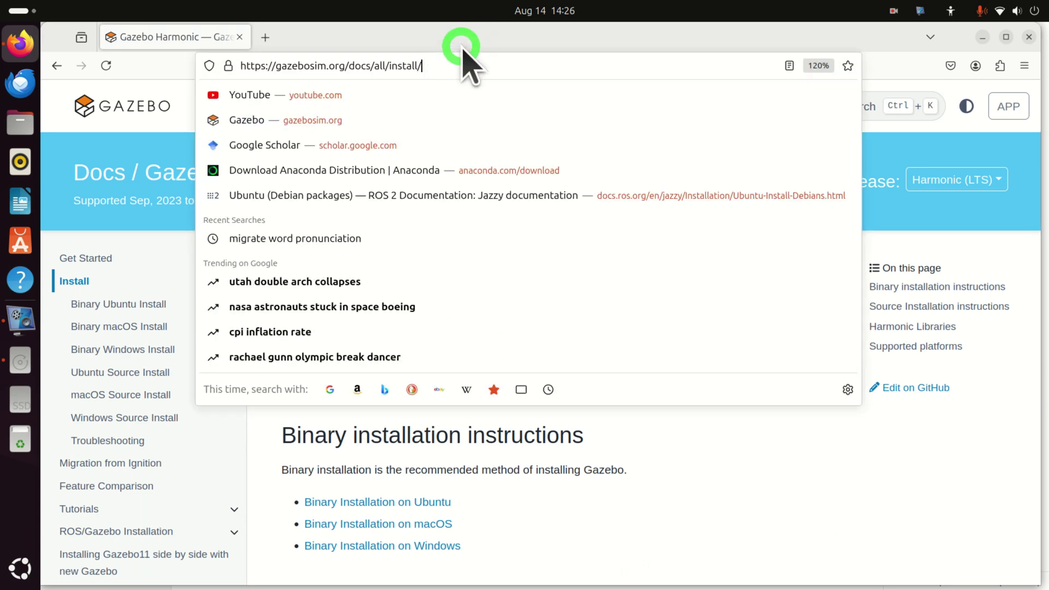
{"action": "key", "text": "Escape"}
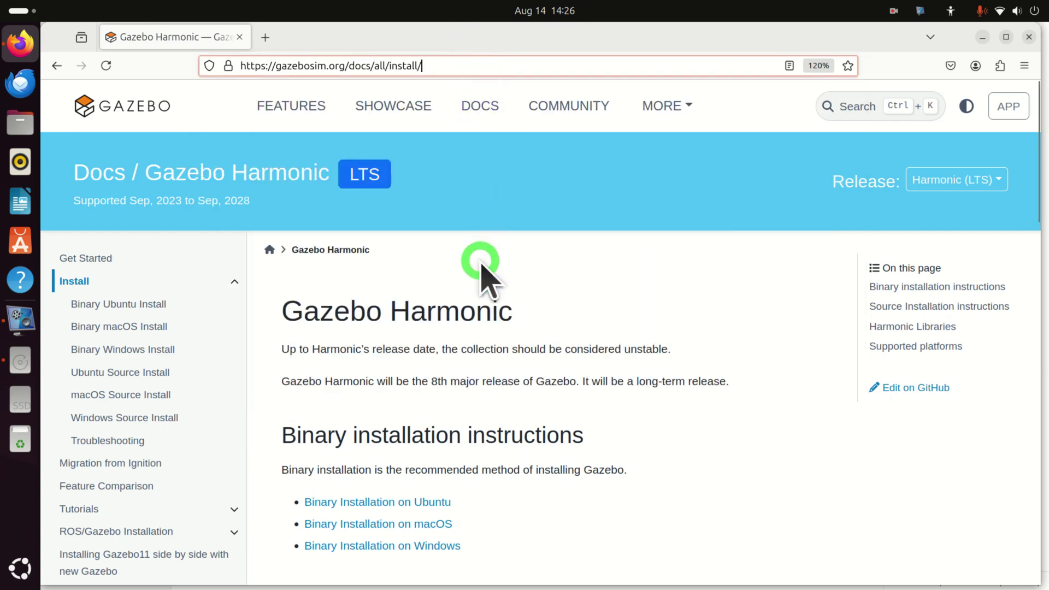
{"action": "scroll", "coordinate": [486, 271], "scroll_direction": "down", "scroll_amount": 3}
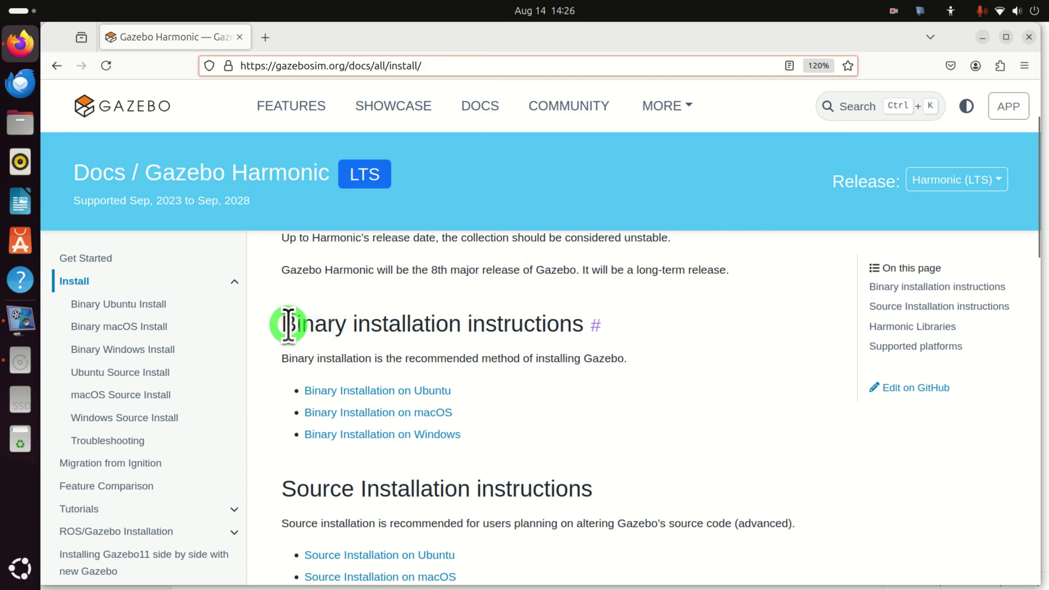
{"action": "scroll", "coordinate": [296, 377], "scroll_direction": "down", "scroll_amount": 3}
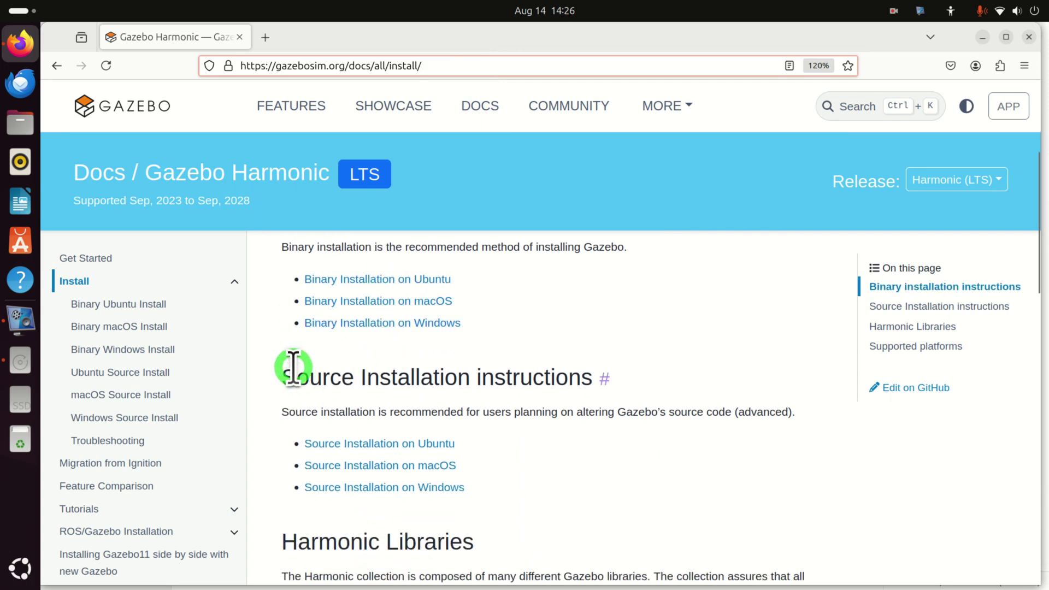
{"action": "scroll", "coordinate": [293, 367], "scroll_direction": "up", "scroll_amount": 3}
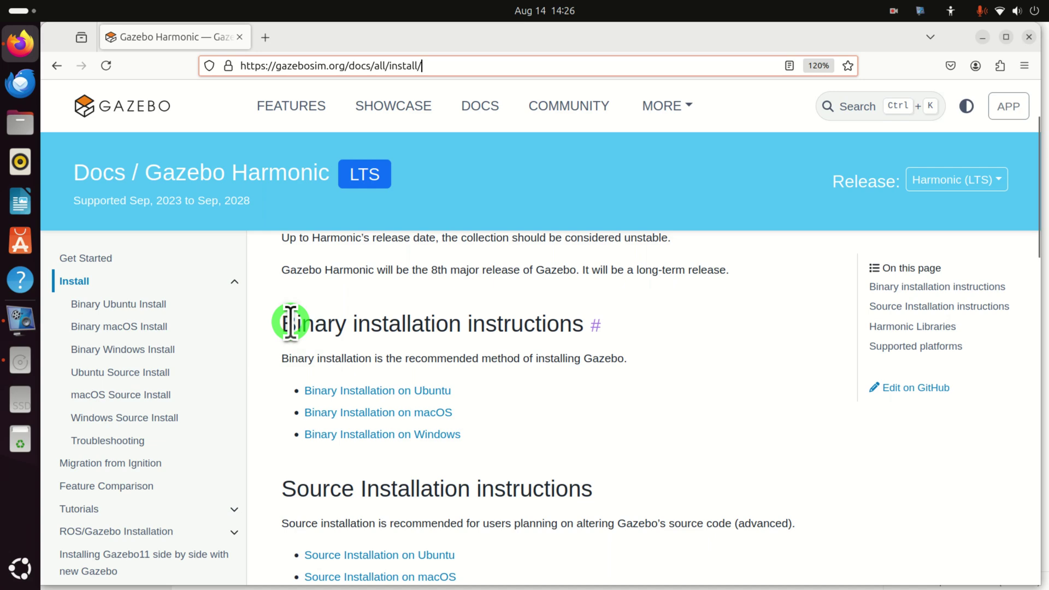
{"action": "left_click", "coordinate": [380, 392]}
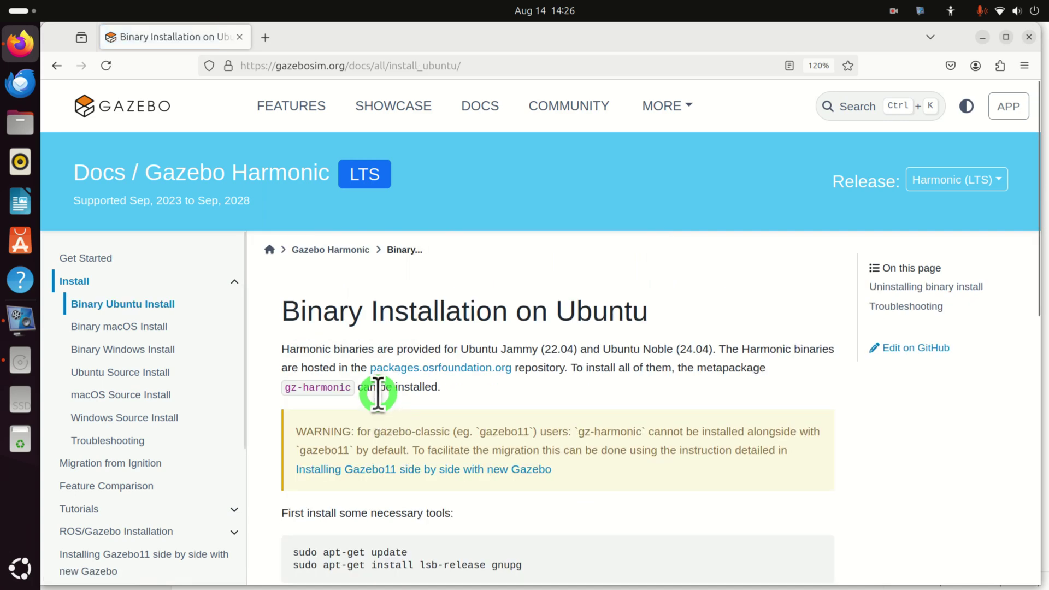
Step: Shorten the browser window and move it to the lower part of the desktop
{"action": "scroll", "coordinate": [393, 388], "scroll_direction": "down", "scroll_amount": 2}
{"action": "scroll", "coordinate": [393, 399], "scroll_direction": "up", "scroll_amount": 2}
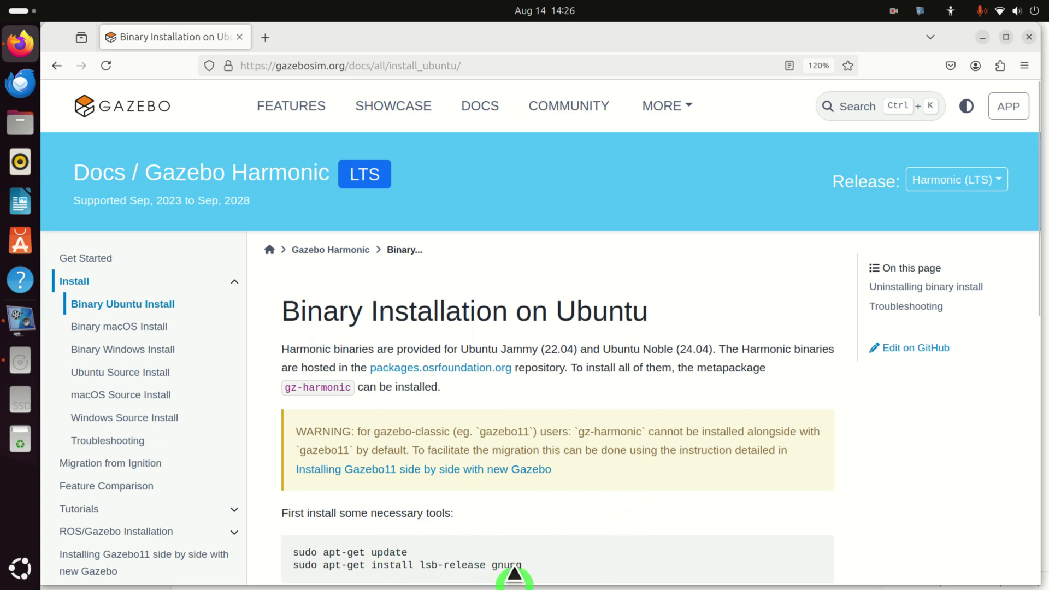
{"action": "left_click_drag", "start_coordinate": [514, 577], "coordinate": [539, 297]}
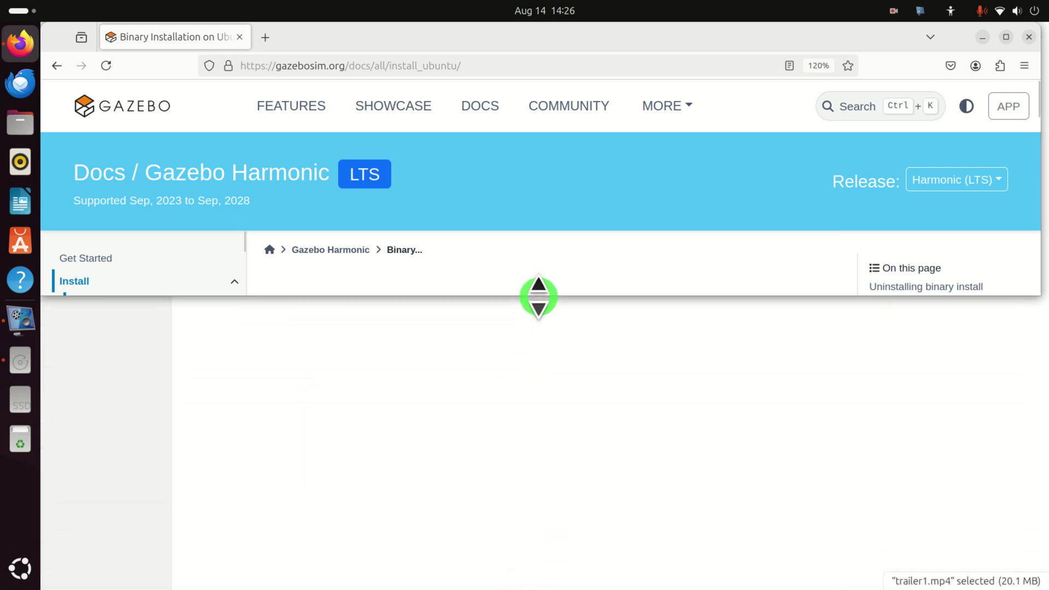
{"action": "scroll", "coordinate": [547, 254], "scroll_direction": "down", "scroll_amount": 3}
{"action": "scroll", "coordinate": [540, 244], "scroll_direction": "up", "scroll_amount": 1}
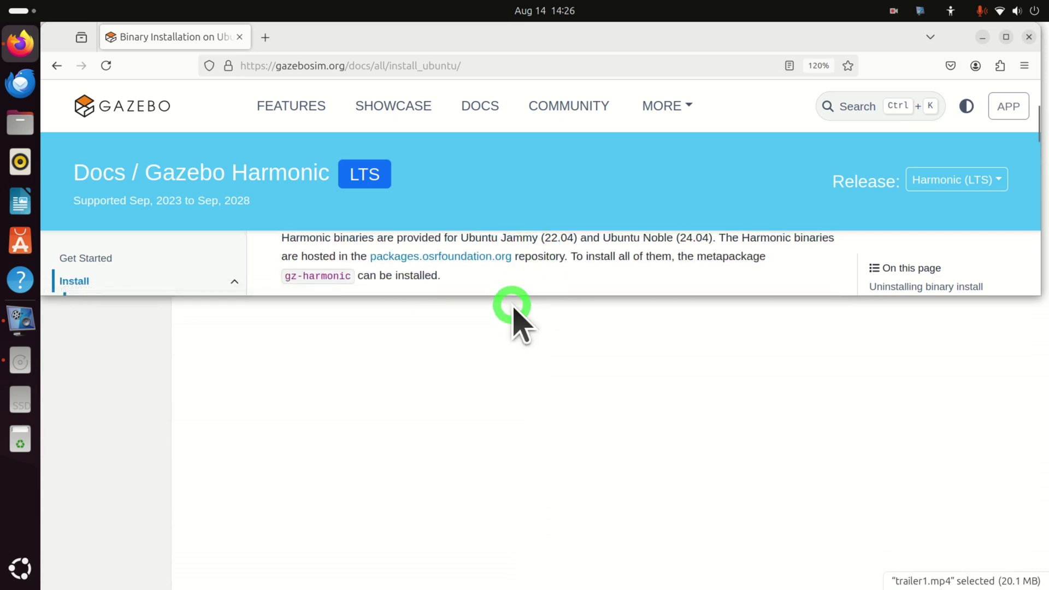
{"action": "left_click_drag", "start_coordinate": [515, 296], "coordinate": [515, 370]}
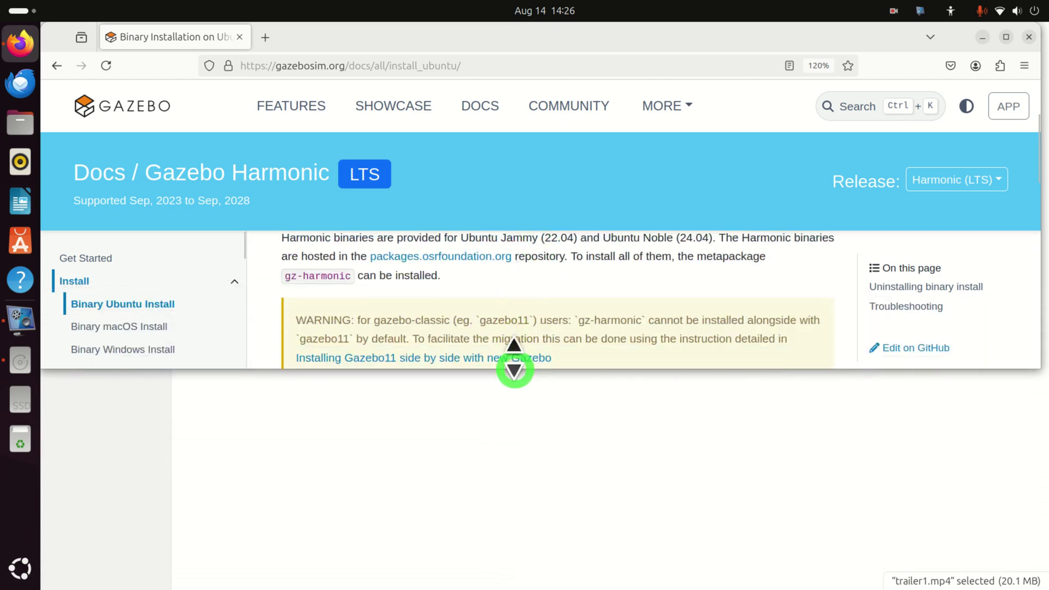
{"action": "left_click", "coordinate": [546, 11]}
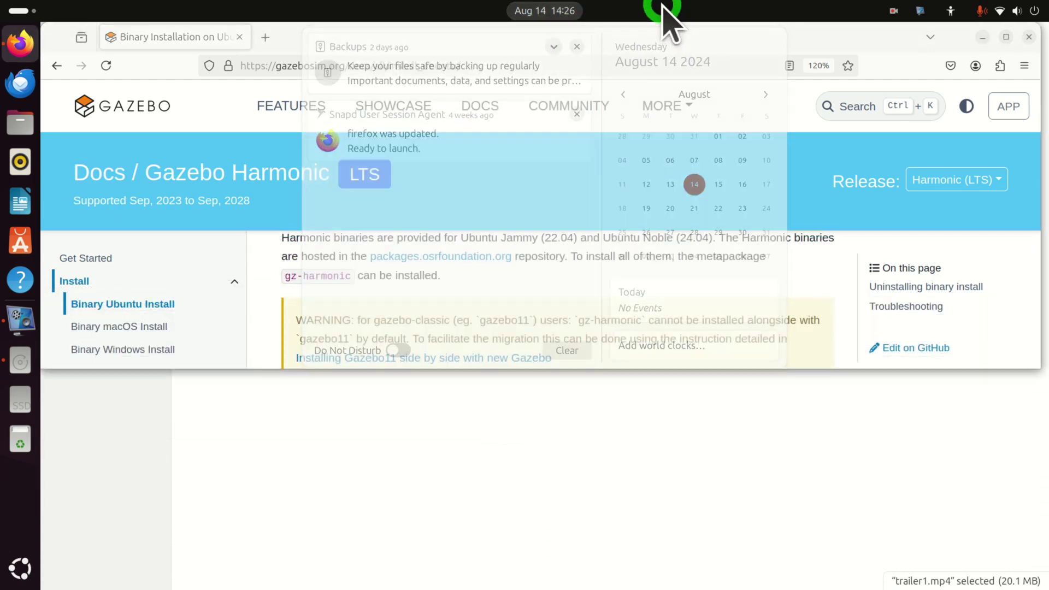
{"action": "left_click_drag", "start_coordinate": [639, 47], "coordinate": [652, 269]}
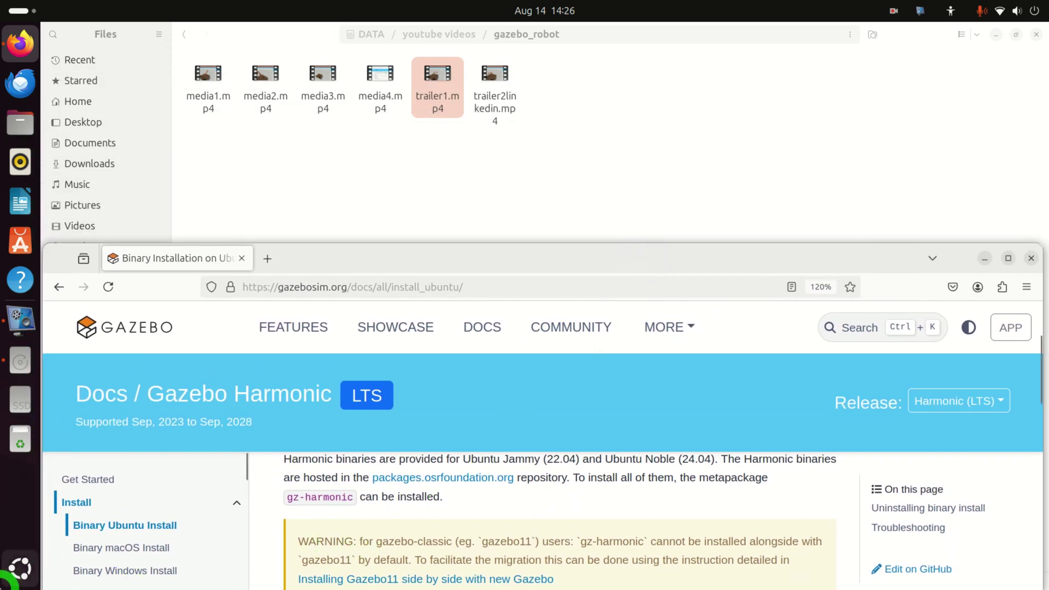
Step: Find Terminal among the installed applications and open a new terminal window
{"action": "left_click", "coordinate": [19, 571]}
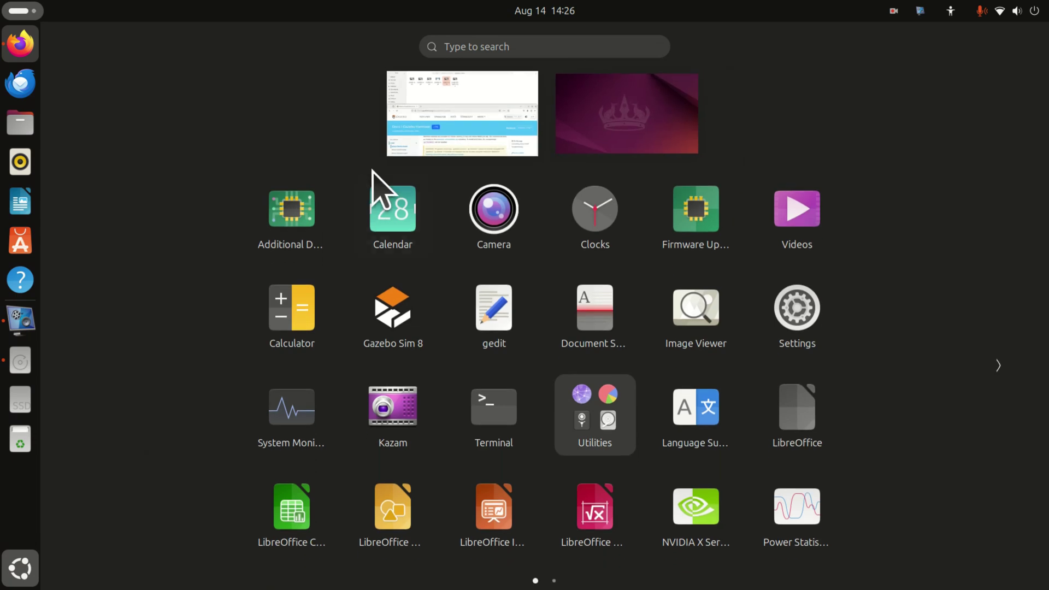
{"action": "left_click", "coordinate": [494, 46]}
{"action": "type", "text": "ter"}
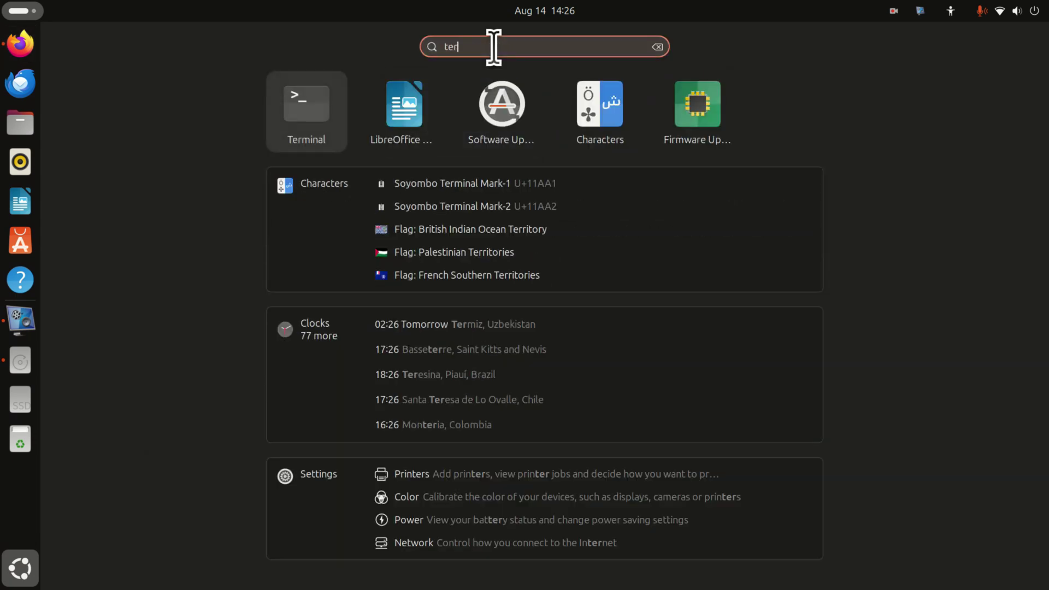
{"action": "left_click", "coordinate": [278, 119]}
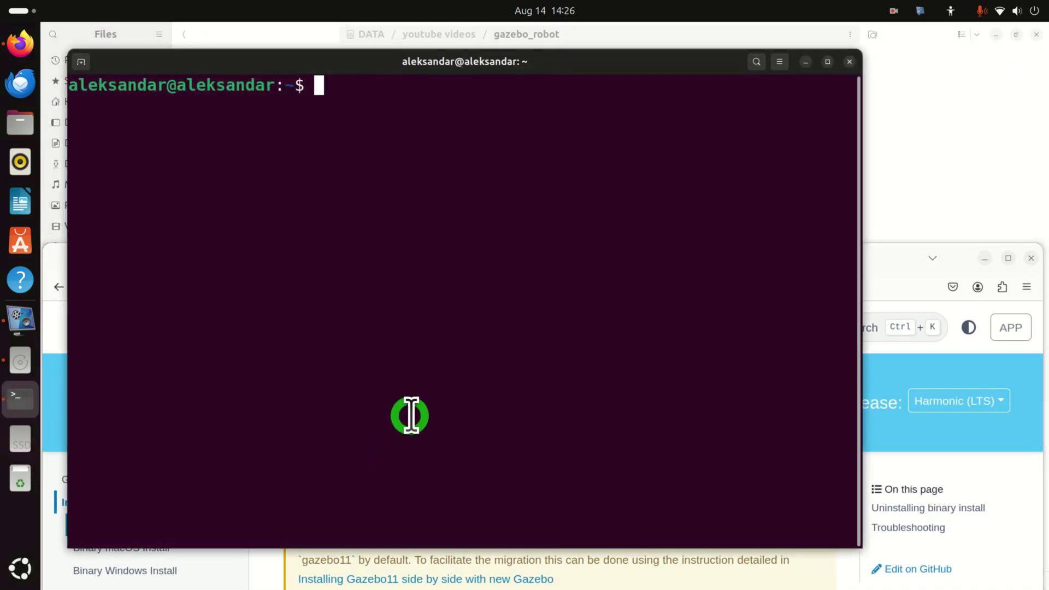
Step: Make the terminal window shorter and wider and place it above the installation page at the top of the desktop
{"action": "left_click_drag", "start_coordinate": [384, 549], "coordinate": [436, 305]}
{"action": "left_click_drag", "start_coordinate": [857, 133], "coordinate": [1038, 130]}
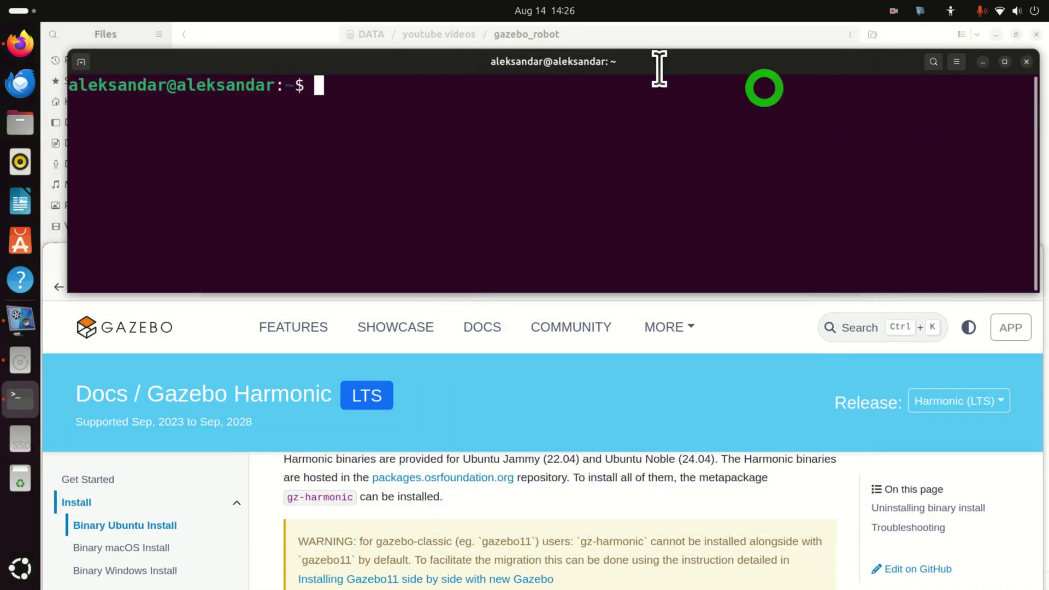
{"action": "left_click_drag", "start_coordinate": [606, 61], "coordinate": [587, 36]}
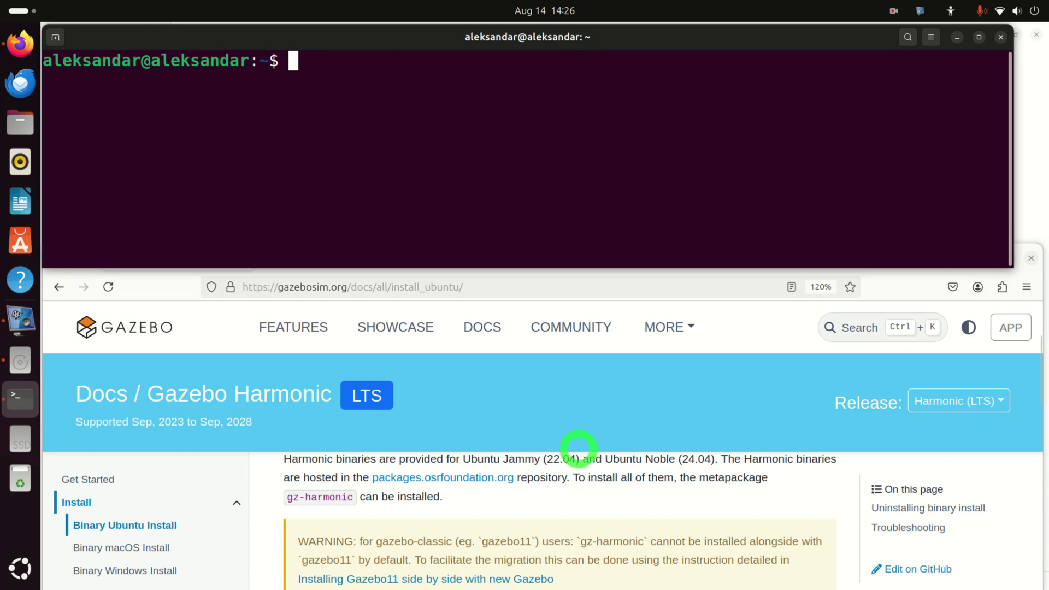
Step: Bring the necessary-tools commands into view on the installation page and run lsb_release -a in the terminal to check the Ubuntu version
{"action": "scroll", "coordinate": [559, 541], "scroll_direction": "down", "scroll_amount": 2}
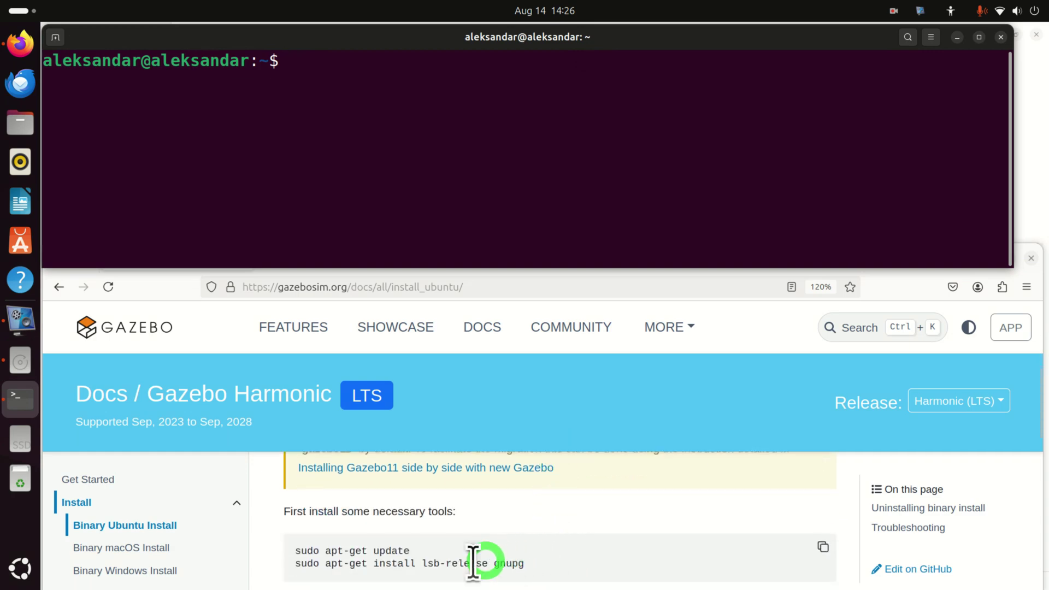
{"action": "left_click", "coordinate": [413, 553]}
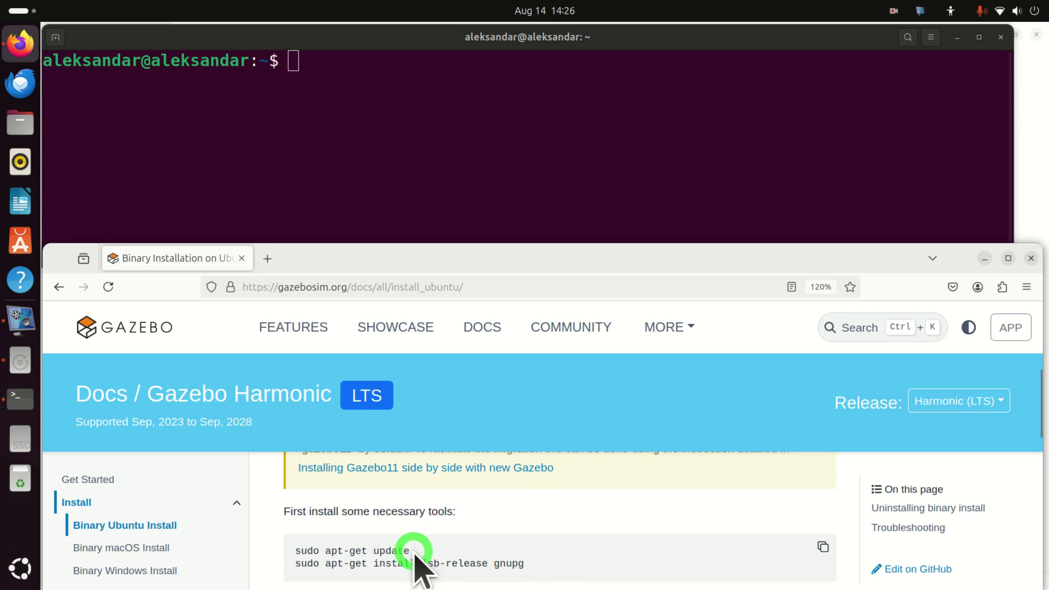
{"action": "left_click", "coordinate": [322, 66]}
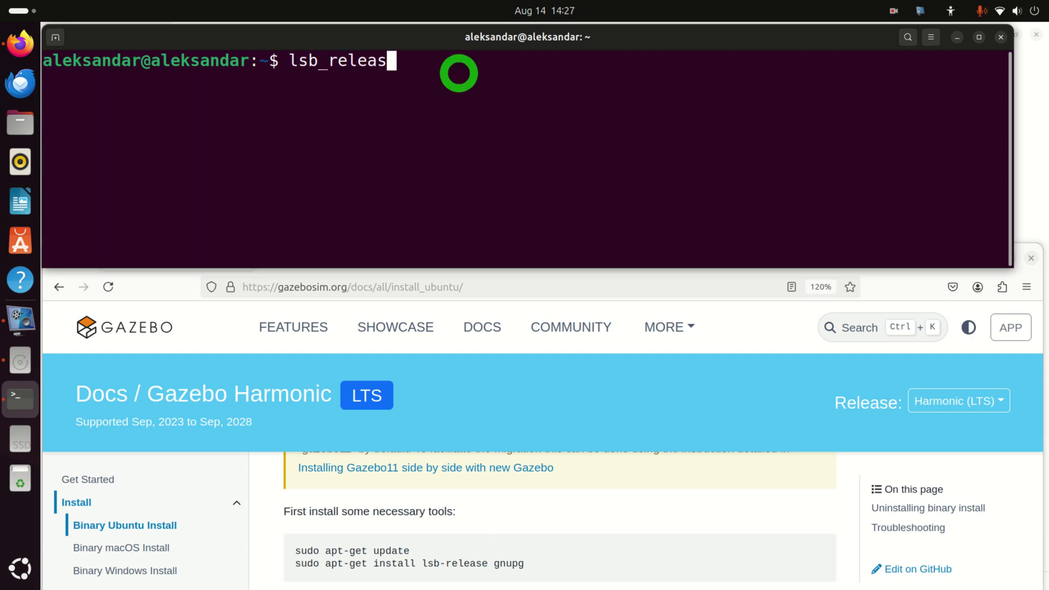
{"action": "key", "text": "Return"}
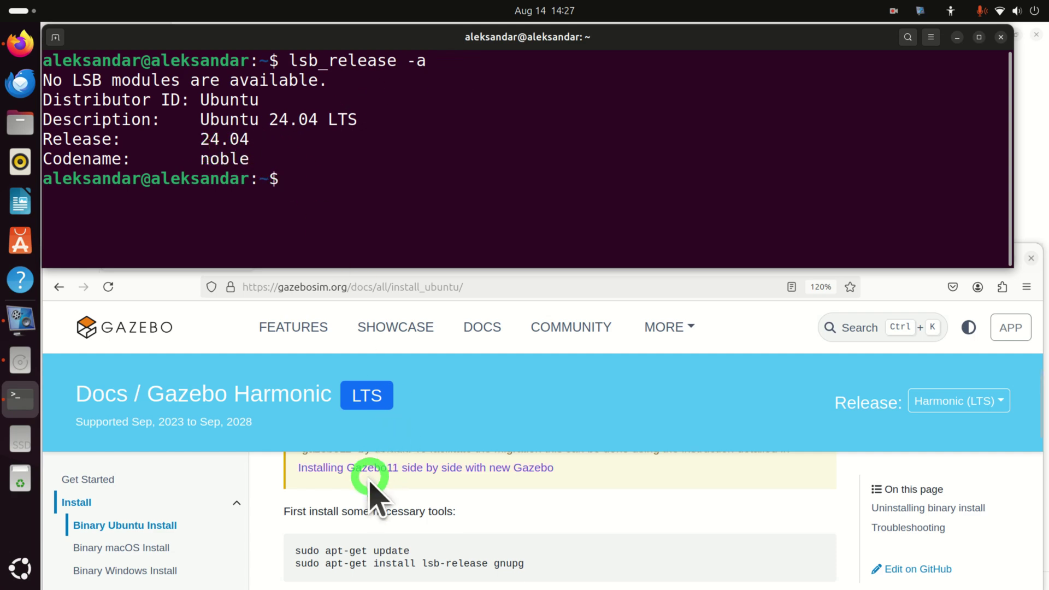
Step: Copy sudo apt-get update from the necessary-tools commands, run it in the terminal and authenticate with the account password
{"action": "triple_click", "coordinate": [387, 553]}
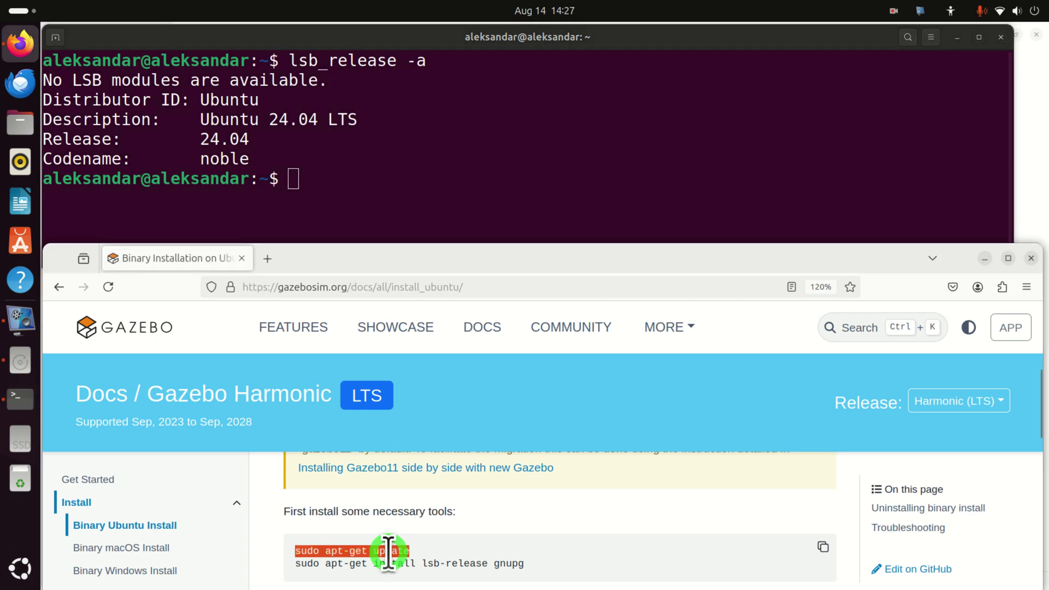
{"action": "right_click", "coordinate": [391, 389]}
{"action": "left_click", "coordinate": [431, 399]}
{"action": "left_click", "coordinate": [328, 187]}
{"action": "right_click", "coordinate": [327, 188]}
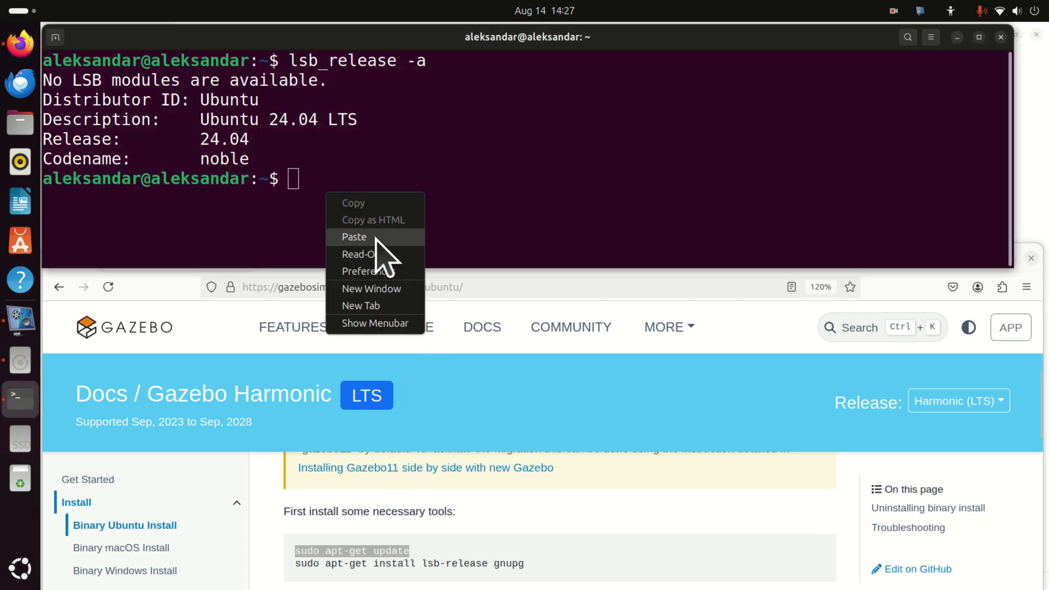
{"action": "left_click", "coordinate": [386, 237]}
{"action": "key", "text": "Return"}
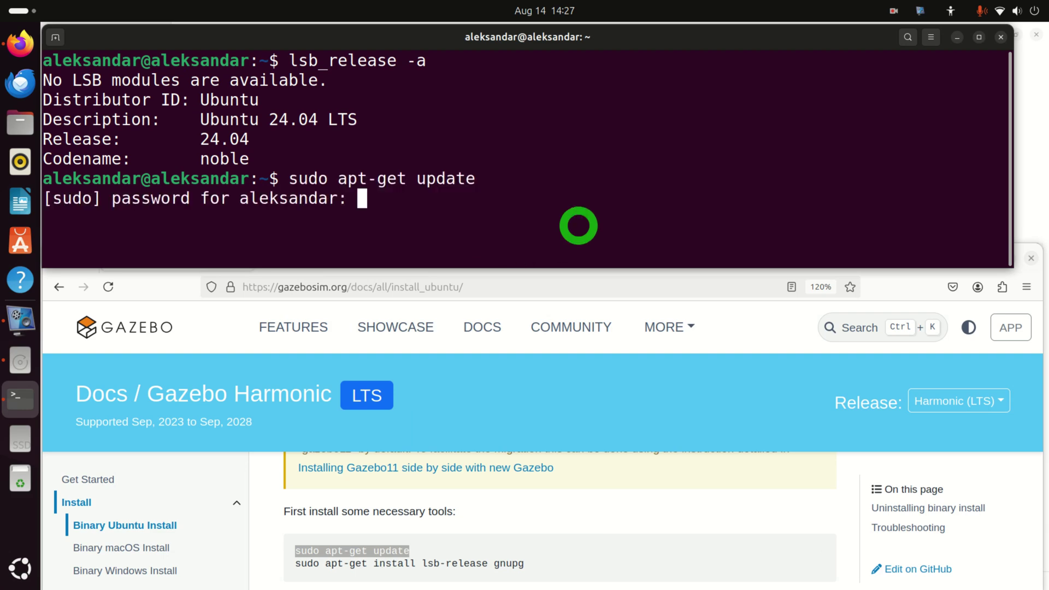
{"action": "key", "text": "Return"}
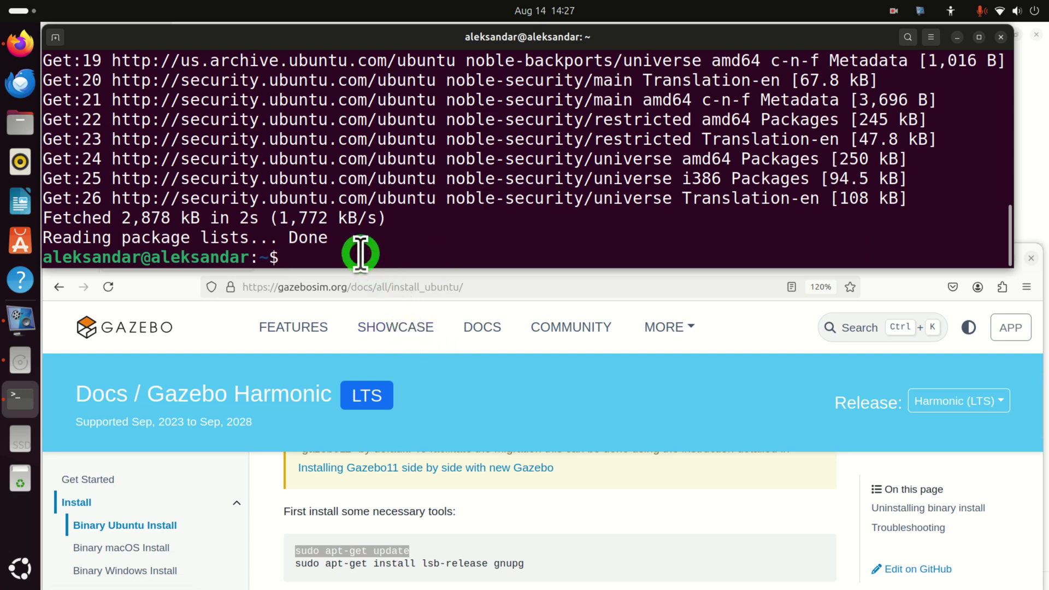
Step: Upgrade all installed packages with sudo apt upgrade and accept the installation with y
{"action": "type", "text": "sudo apt"}
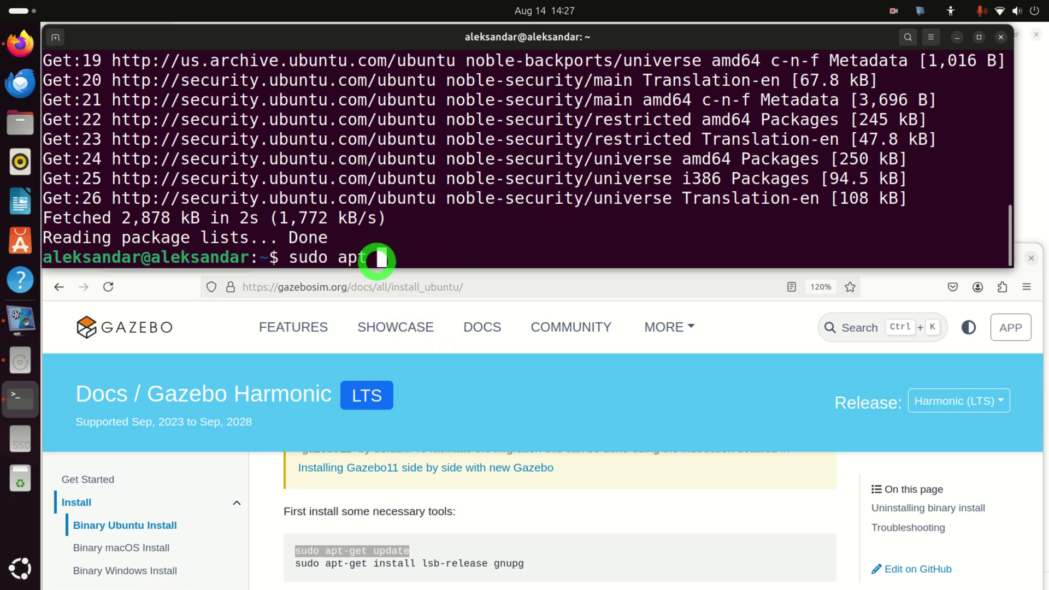
{"action": "type", "text": " uograde"}
{"action": "key", "text": "Return"}
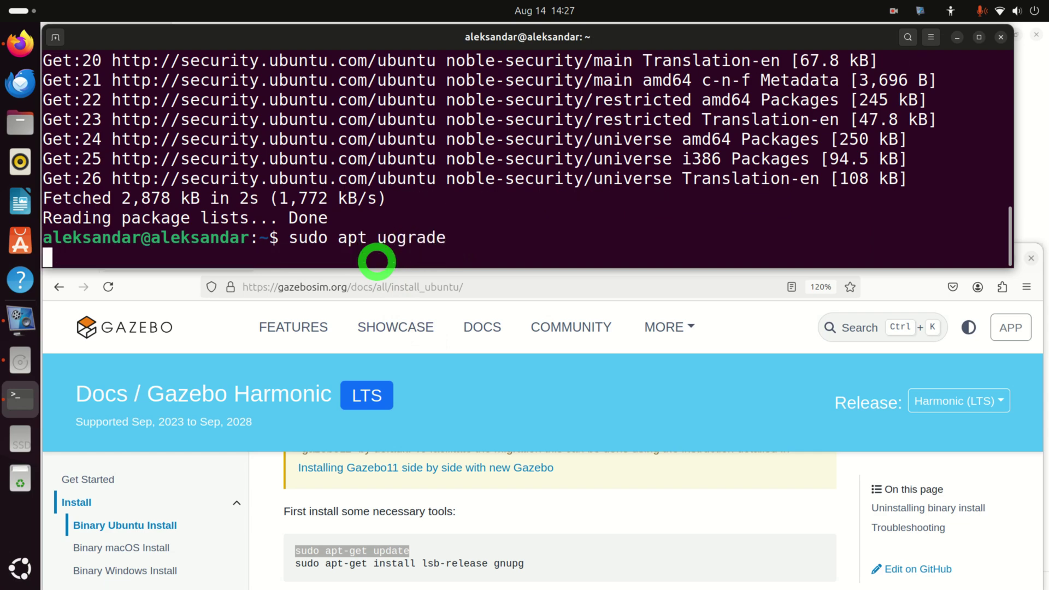
{"action": "key", "text": "Up"}
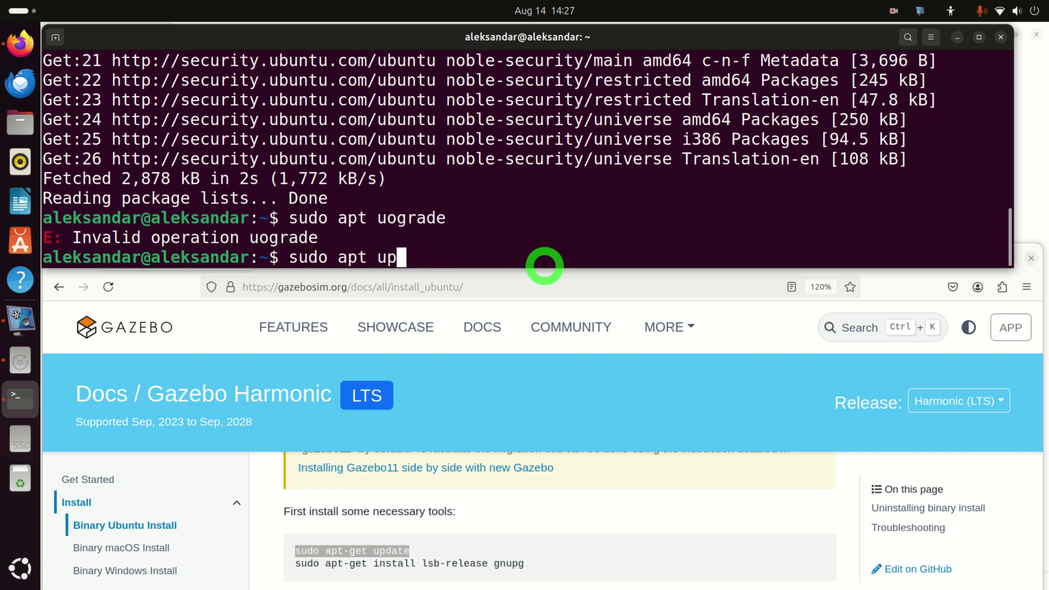
{"action": "key", "text": "Return"}
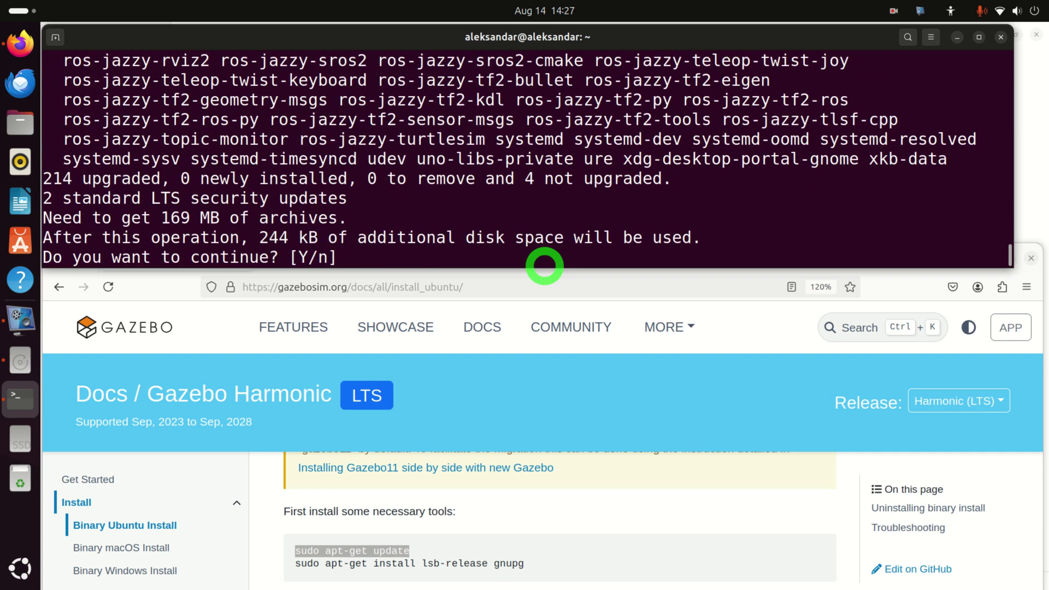
{"action": "type", "text": "y"}
{"action": "key", "text": "Return"}
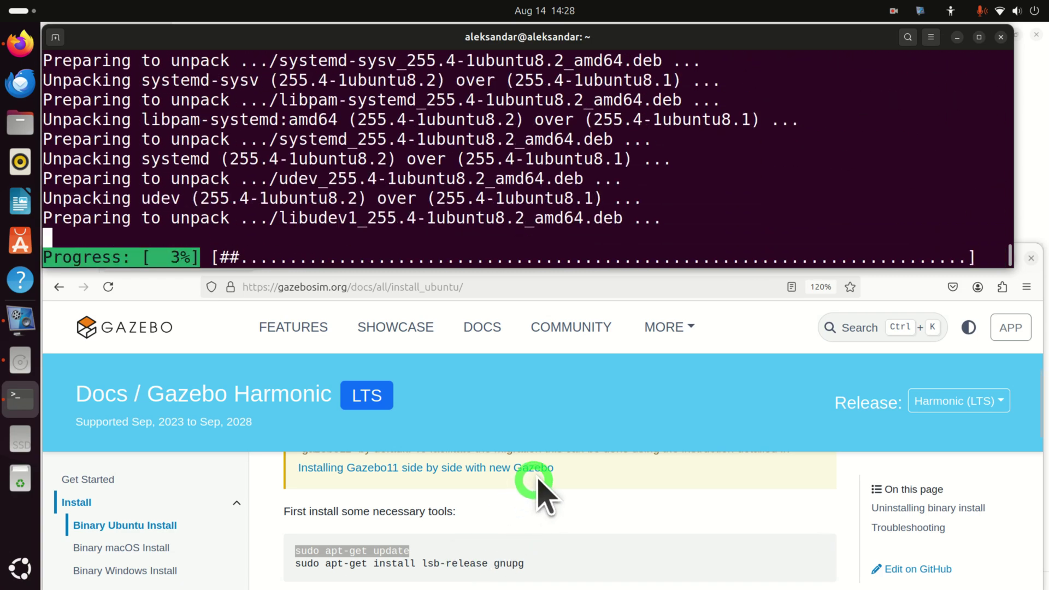
Step: Copy sudo apt-get install lsb-release gnupg from the installation page and run it in the terminal
{"action": "left_click", "coordinate": [474, 563]}
{"action": "triple_click", "coordinate": [474, 563]}
{"action": "right_click", "coordinate": [474, 563]}
{"action": "left_click", "coordinate": [534, 410]}
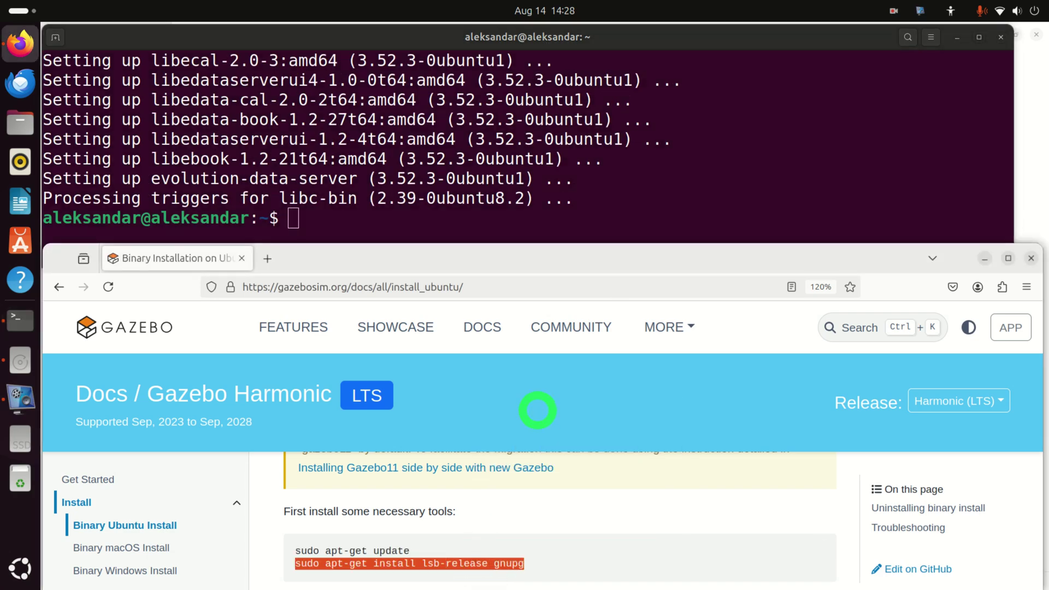
{"action": "right_click", "coordinate": [386, 221]}
{"action": "left_click", "coordinate": [426, 272]}
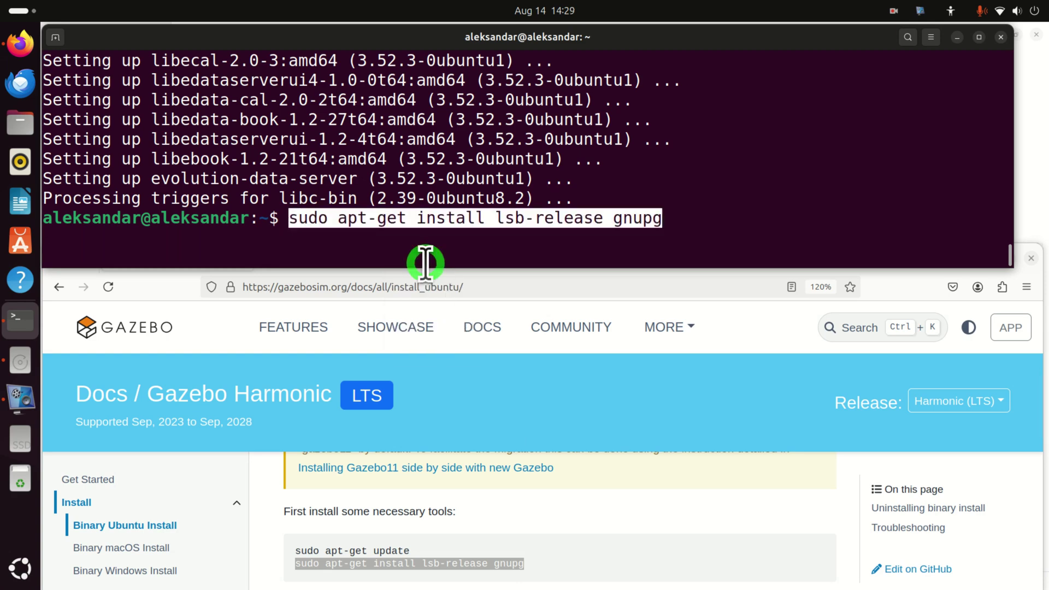
{"action": "key", "text": "Return"}
Step: Copy the sudo curl command from the Gazebo Harmonic commands and run it to download gazebo.gpg as pkgs-osrf-archive-keyring.gpg
{"action": "scroll", "coordinate": [516, 571], "scroll_direction": "down", "scroll_amount": 2}
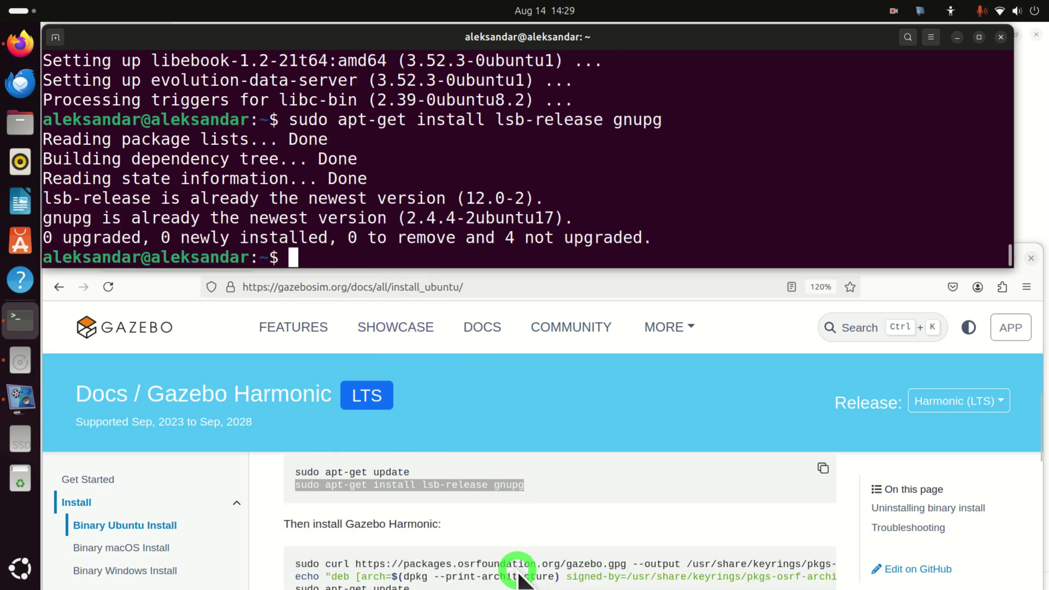
{"action": "scroll", "coordinate": [518, 571], "scroll_direction": "down", "scroll_amount": 1}
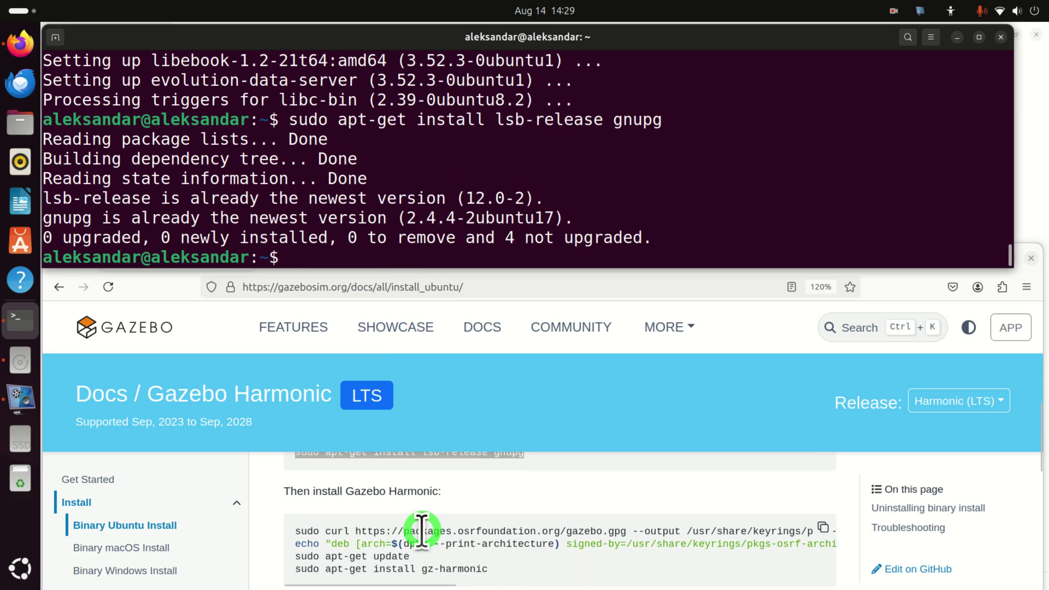
{"action": "left_click", "coordinate": [344, 529]}
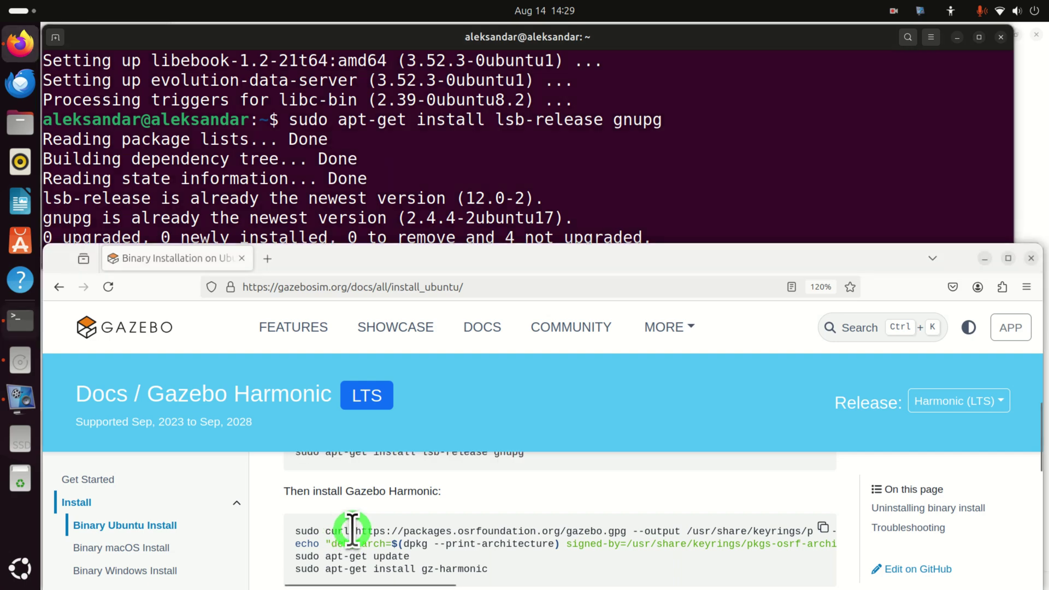
{"action": "triple_click", "coordinate": [347, 530]}
{"action": "right_click", "coordinate": [350, 529]}
{"action": "left_click", "coordinate": [480, 377]}
{"action": "left_click", "coordinate": [363, 206]}
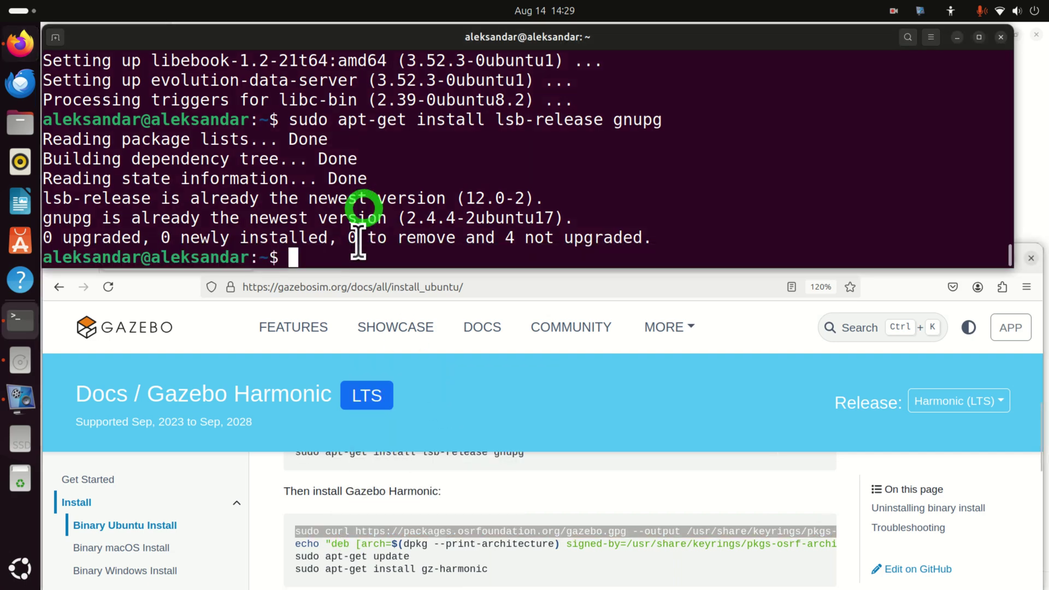
{"action": "right_click", "coordinate": [352, 262]}
{"action": "left_click", "coordinate": [382, 305]}
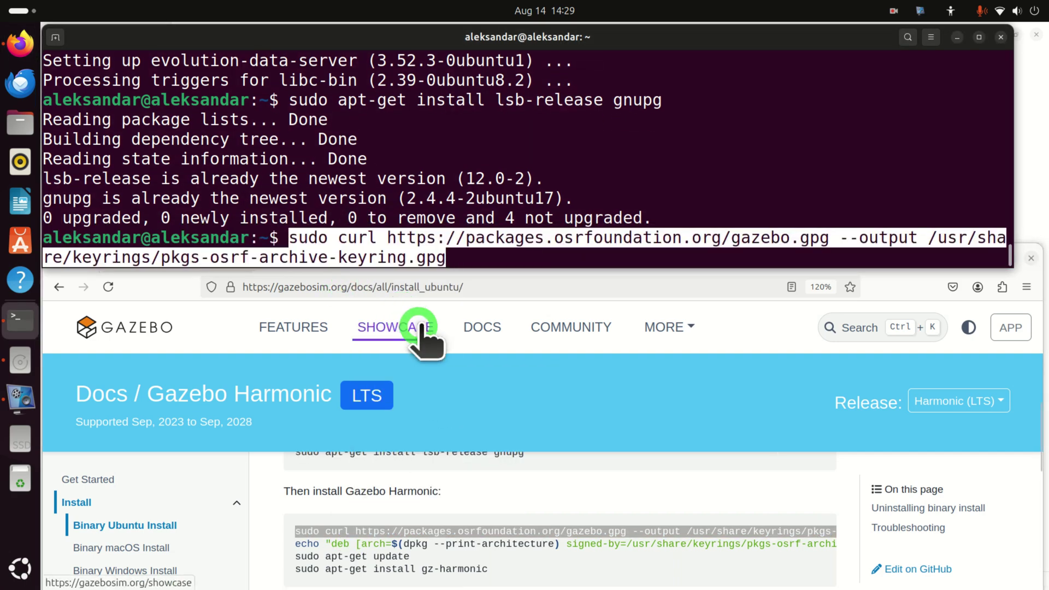
{"action": "key", "text": "Return"}
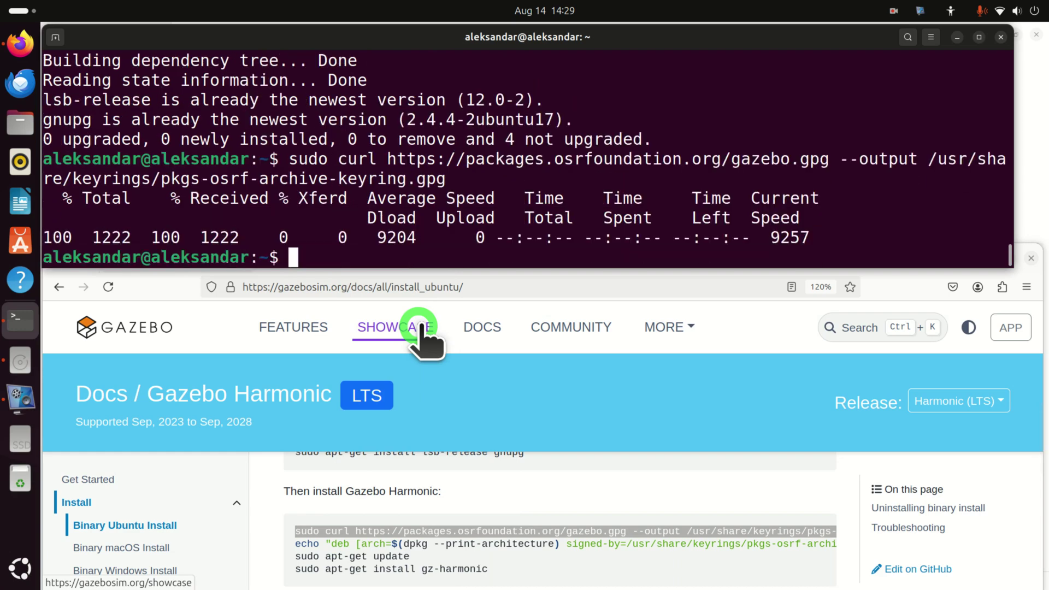
Step: Copy the echo "deb ..." command from the page and run it to add the Gazebo repository to gazebo-stable.list
{"action": "left_click", "coordinate": [375, 538]}
{"action": "triple_click", "coordinate": [375, 541]}
{"action": "right_click", "coordinate": [382, 544]}
{"action": "left_click", "coordinate": [438, 386]}
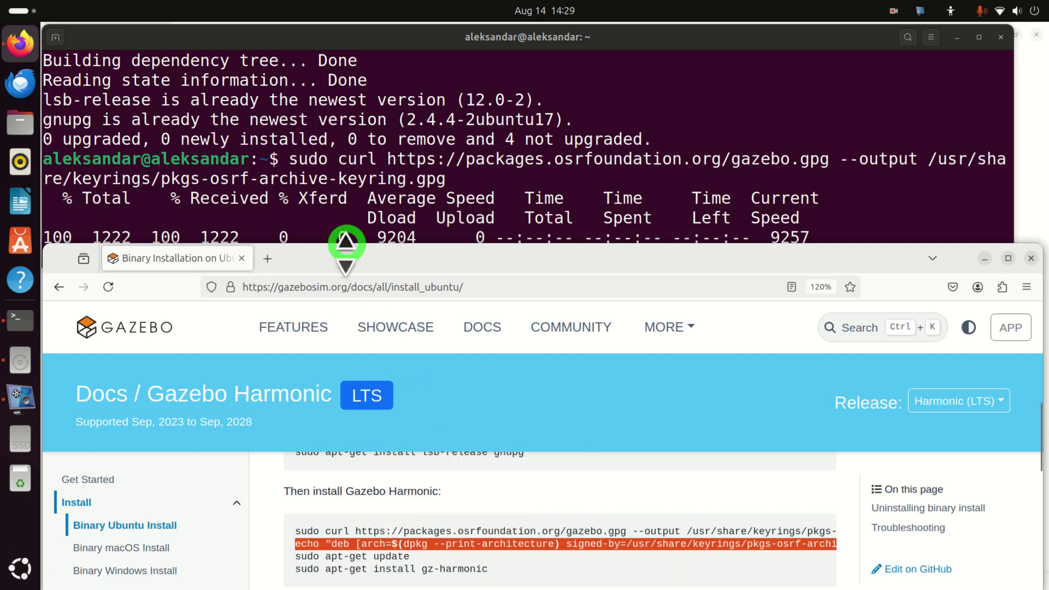
{"action": "left_click", "coordinate": [344, 241]}
{"action": "right_click", "coordinate": [320, 263]}
{"action": "left_click", "coordinate": [358, 304]}
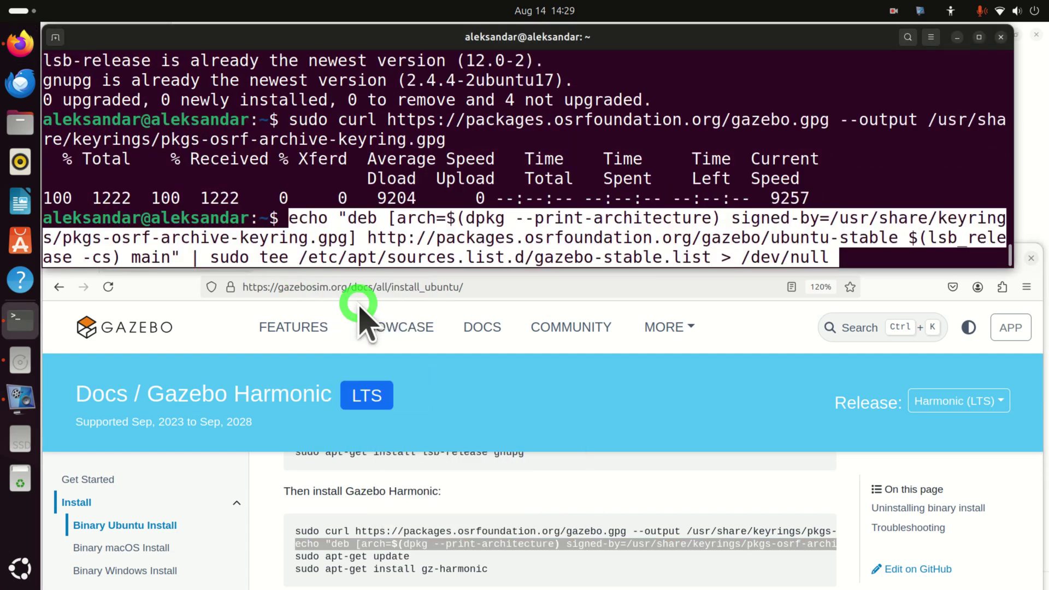
{"action": "key", "text": "Return"}
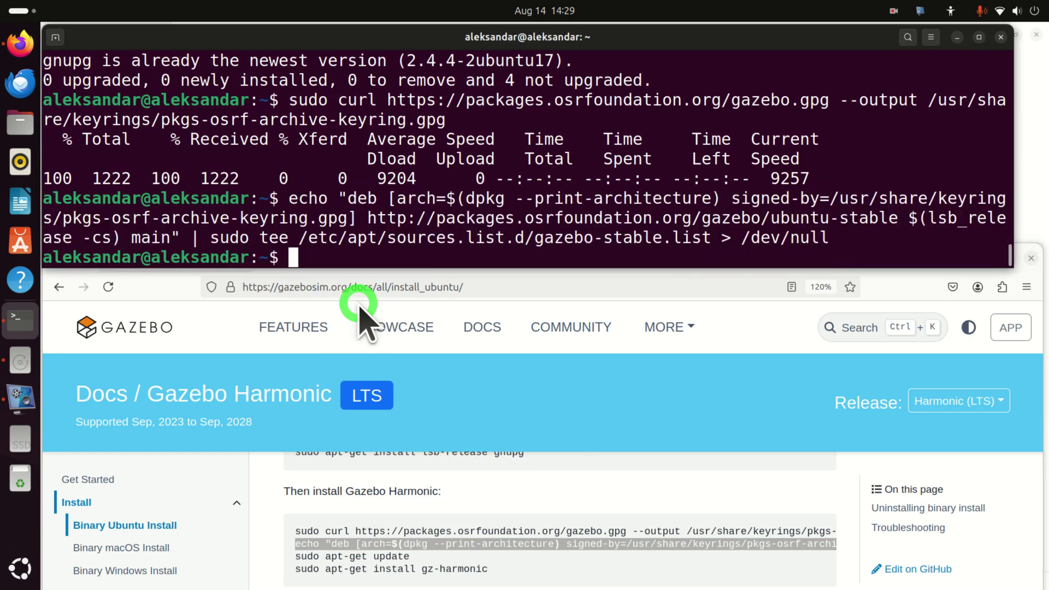
Step: Refresh the package lists with the sudo apt-get update line copied from the Gazebo Harmonic install commands
{"action": "left_click", "coordinate": [347, 556]}
{"action": "triple_click", "coordinate": [347, 557]}
{"action": "right_click", "coordinate": [361, 557]}
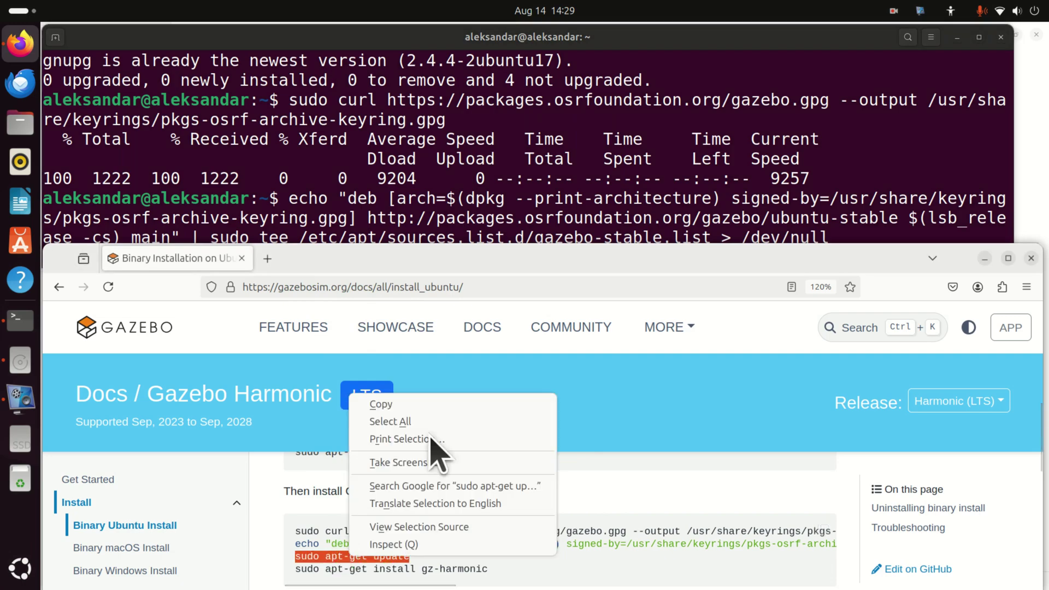
{"action": "left_click", "coordinate": [432, 404]}
{"action": "left_click", "coordinate": [309, 206]}
{"action": "right_click", "coordinate": [324, 258]}
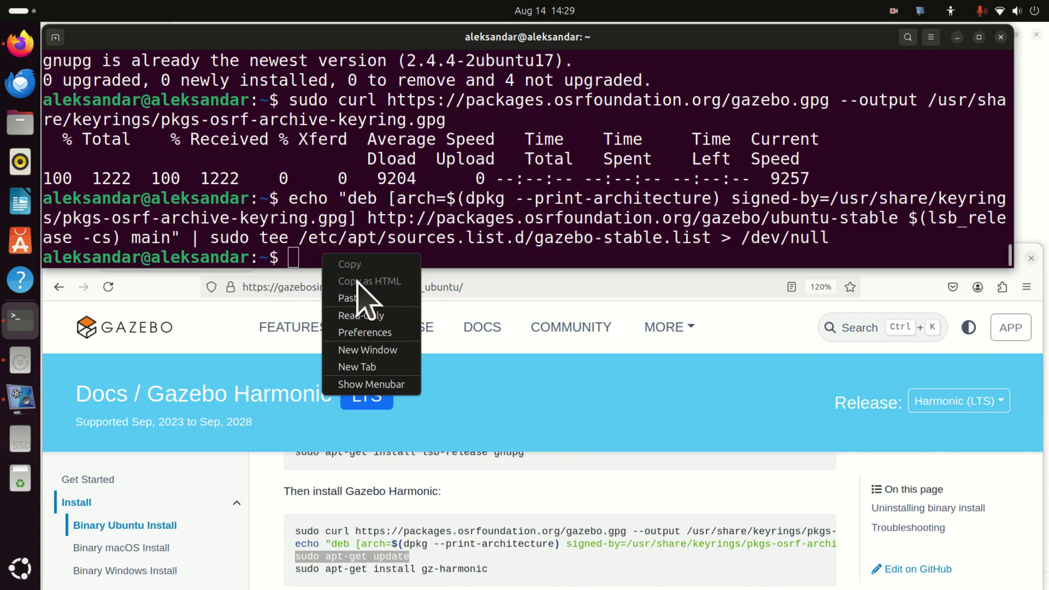
{"action": "left_click", "coordinate": [364, 298]}
{"action": "key", "text": "Return"}
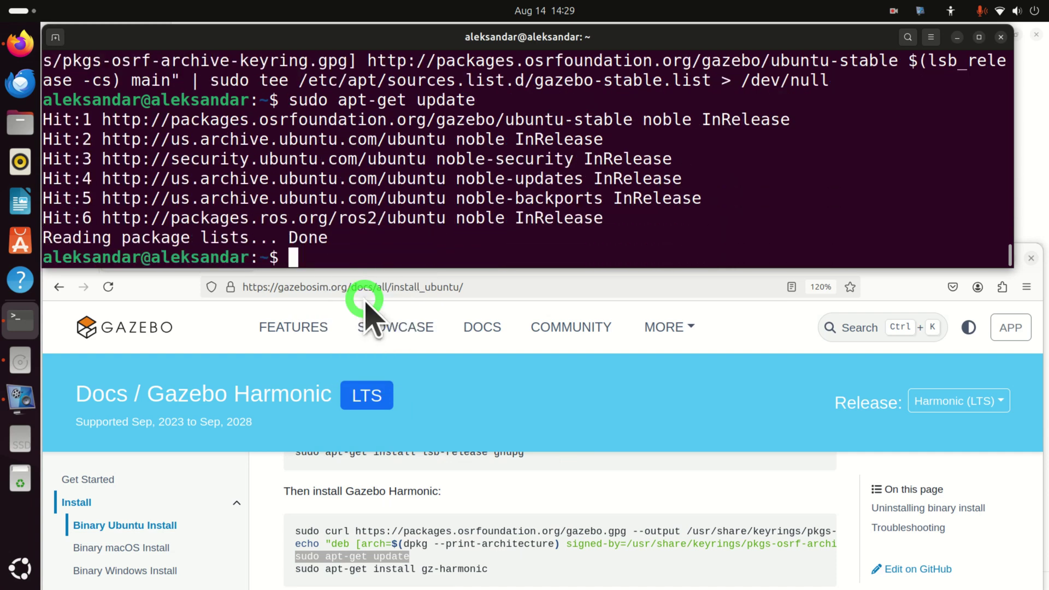
Step: Copy sudo apt-get install gz-harmonic from the page and run it in the terminal
{"action": "triple_click", "coordinate": [441, 569]}
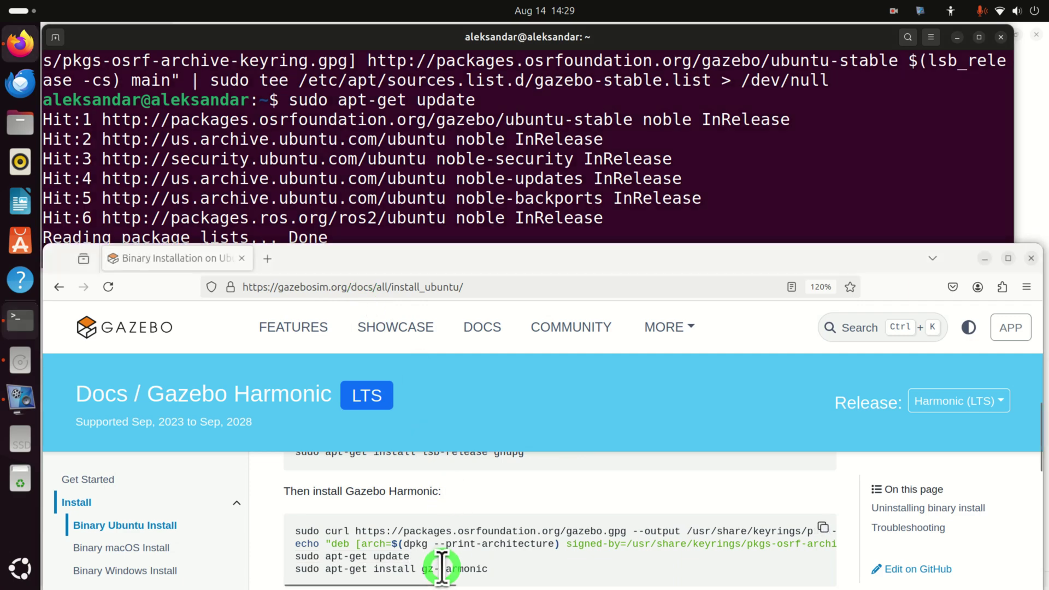
{"action": "right_click", "coordinate": [442, 569]}
{"action": "left_click", "coordinate": [492, 417]}
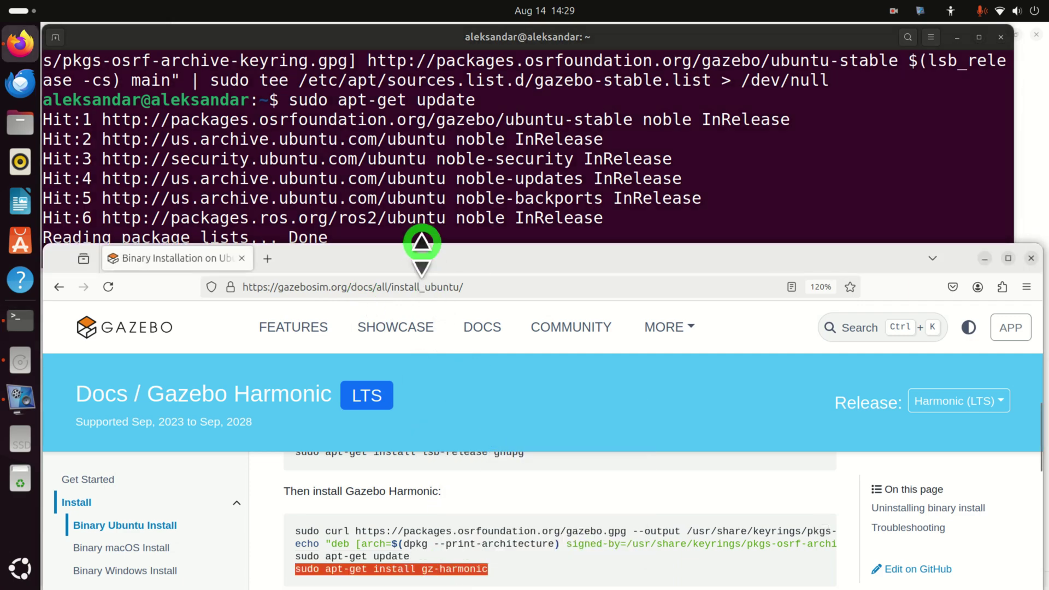
{"action": "left_click", "coordinate": [421, 242]}
{"action": "right_click", "coordinate": [387, 254]}
{"action": "left_click", "coordinate": [446, 302]}
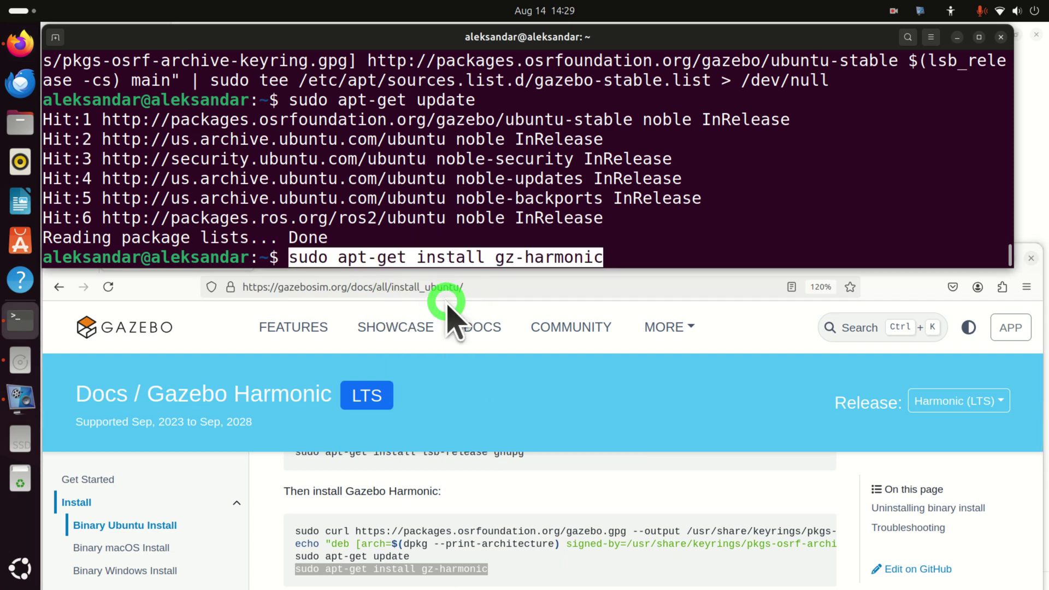
{"action": "key", "text": "Return"}
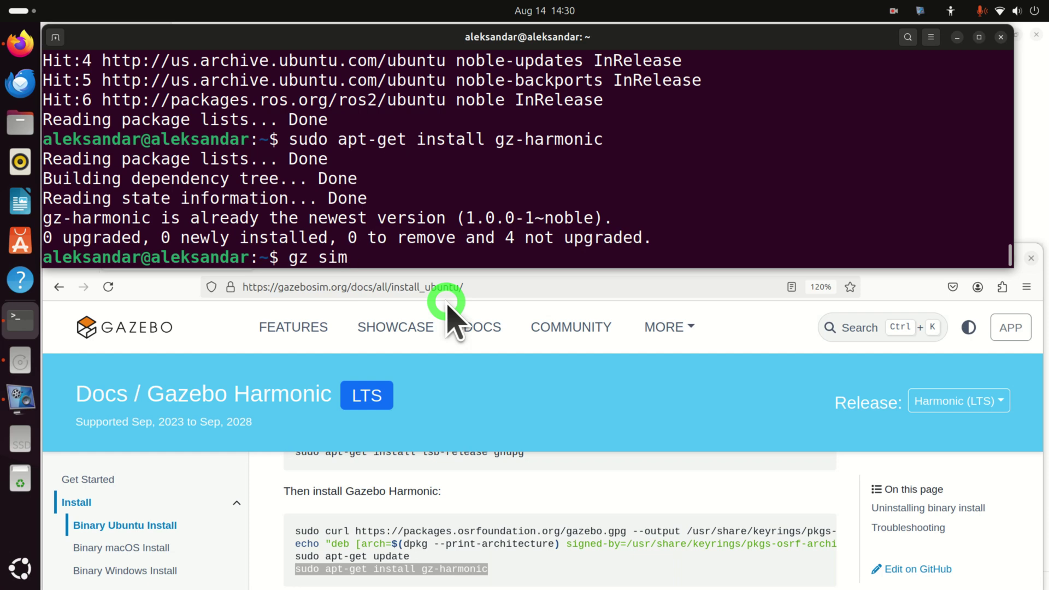
Step: Launch Gazebo with gz sim and run the Panda Joint Control World from the quick start window
{"action": "key", "text": "Return"}
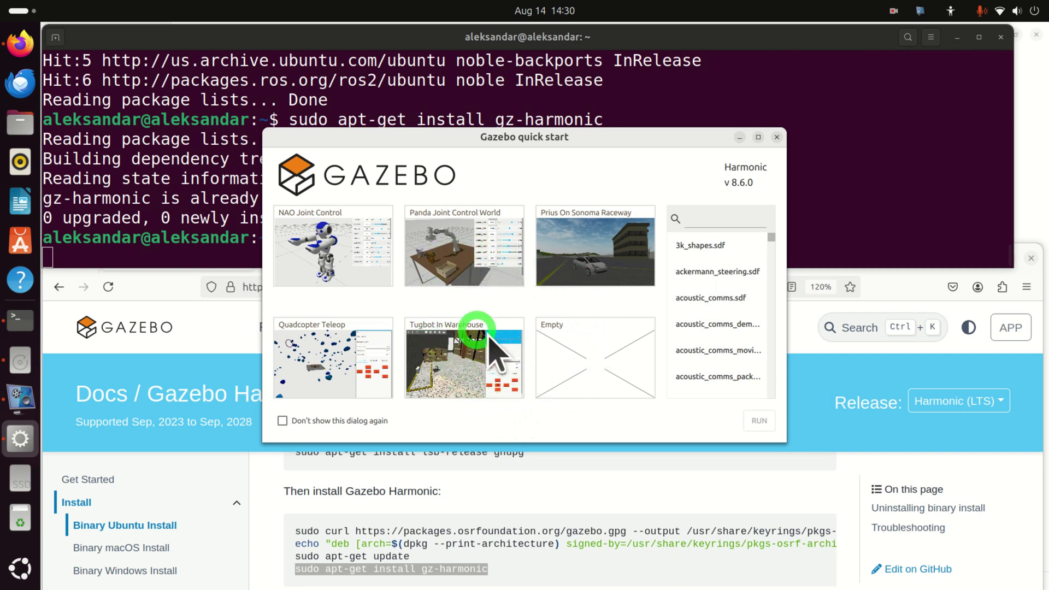
{"action": "left_click", "coordinate": [455, 268]}
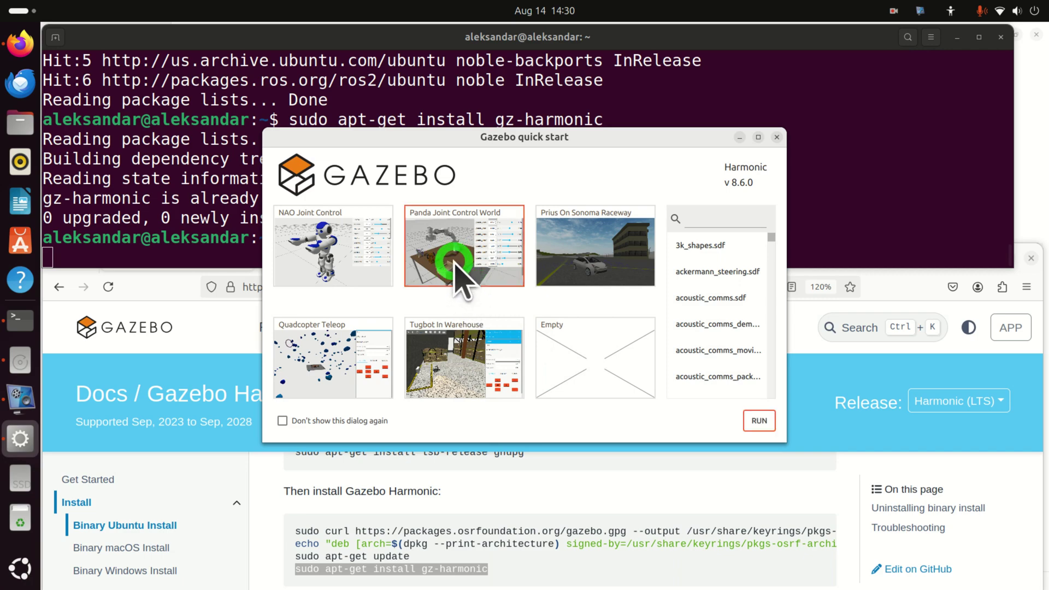
{"action": "left_click", "coordinate": [456, 267]}
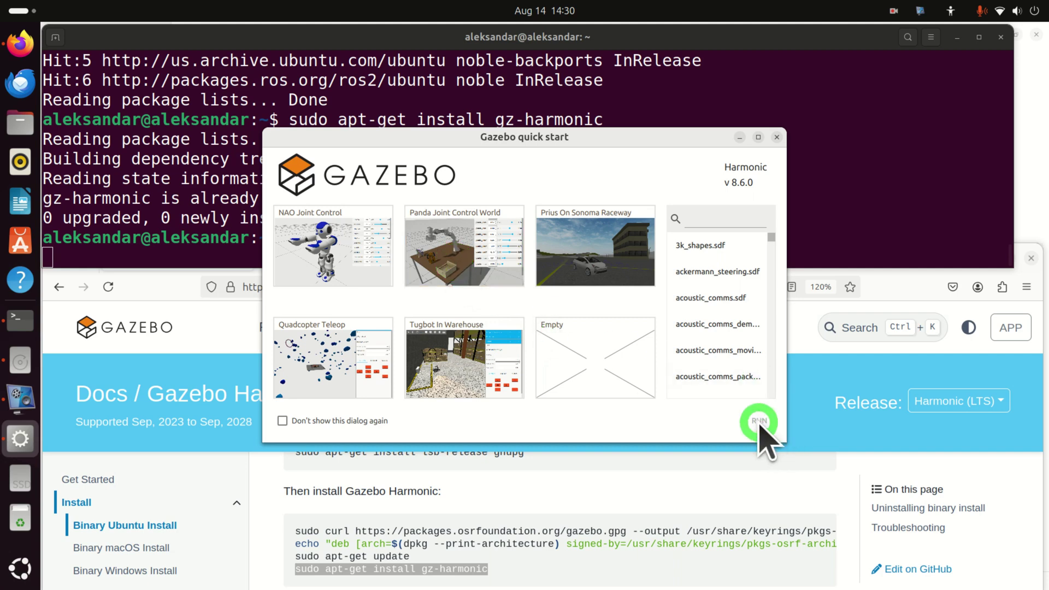
{"action": "left_click", "coordinate": [494, 282]}
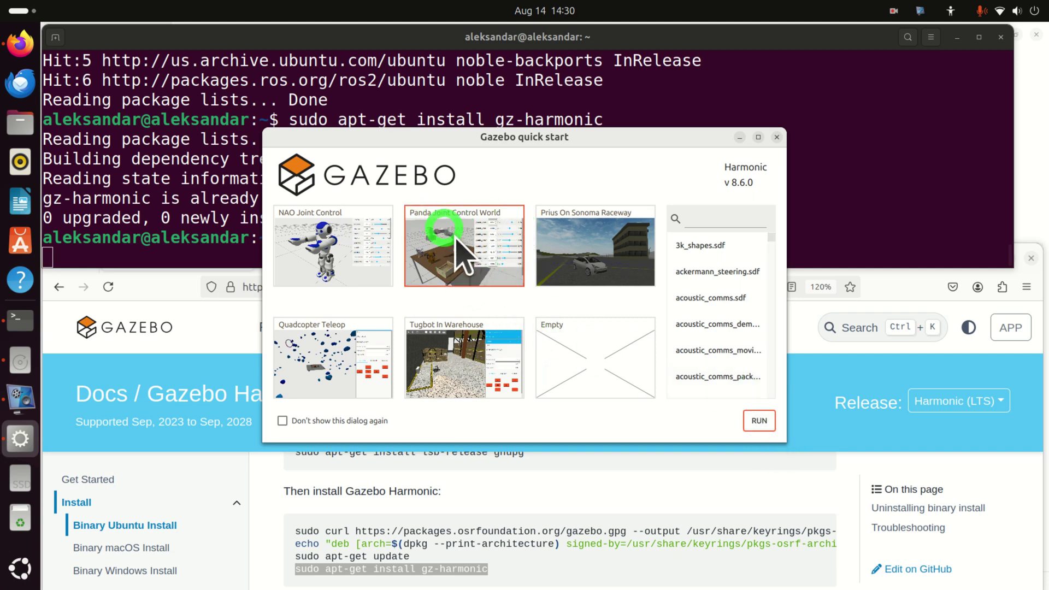
{"action": "left_click", "coordinate": [759, 419]}
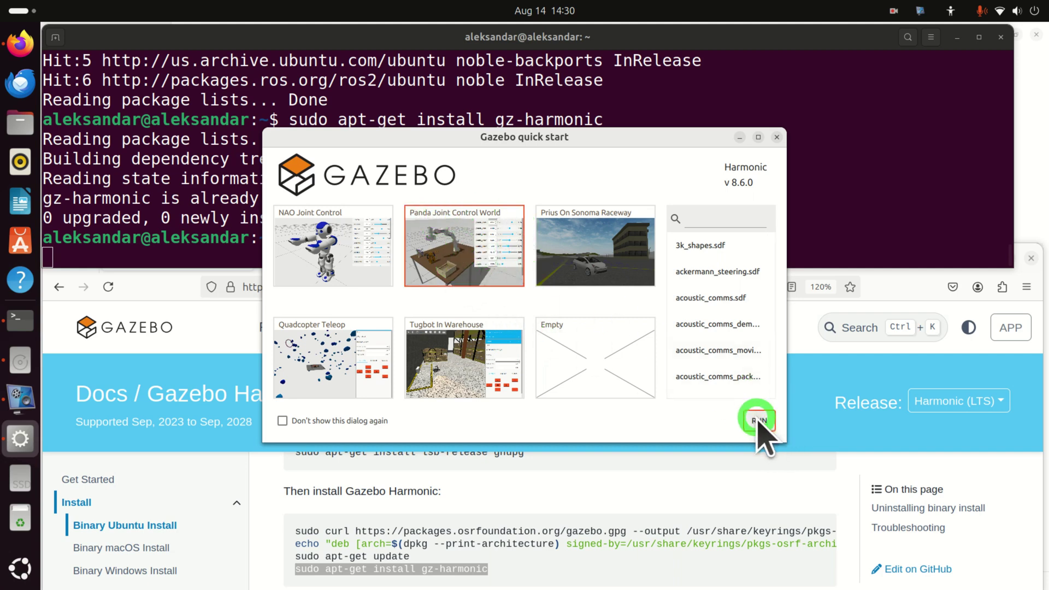
{"action": "left_click", "coordinate": [417, 262]}
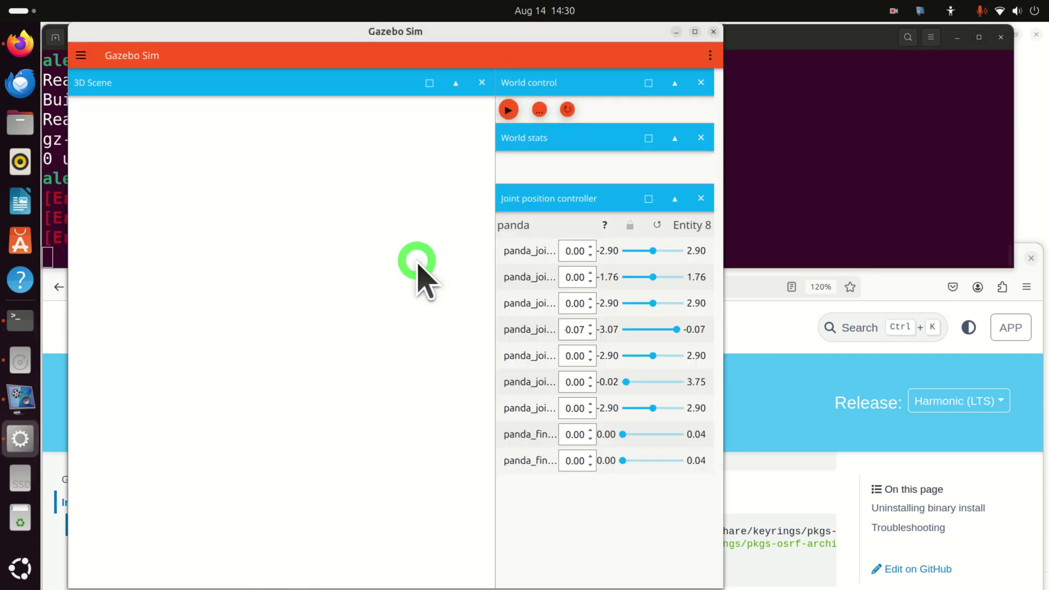
{"action": "left_click", "coordinate": [447, 257]}
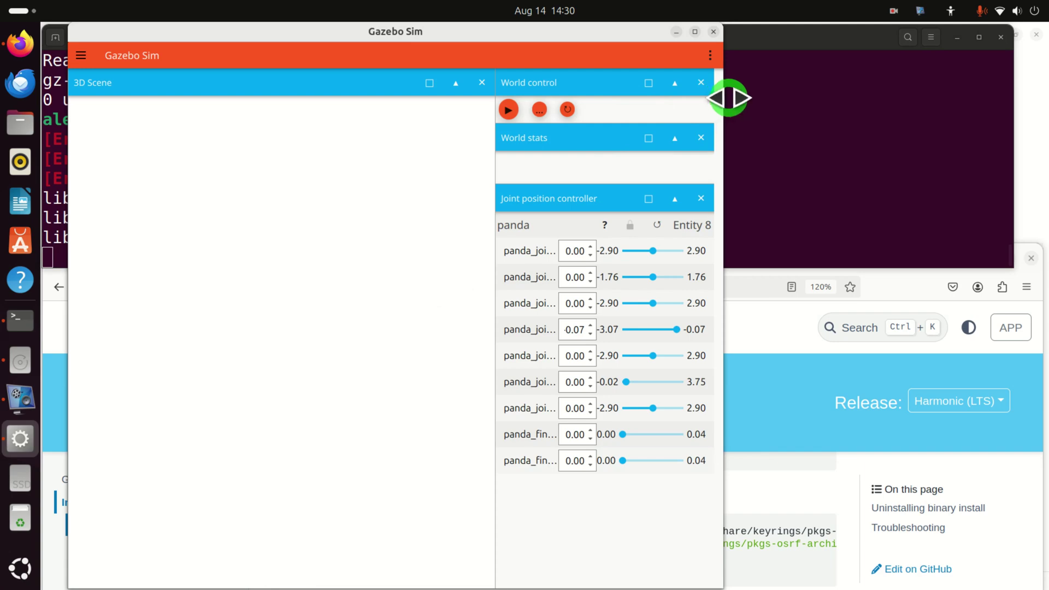
{"action": "mouse_move", "coordinate": [729, 98]}
{"action": "left_mouse_down"}
{"action": "mouse_move", "coordinate": [731, 112]}
{"action": "mouse_move", "coordinate": [726, 99]}
{"action": "mouse_move", "coordinate": [811, 110]}
{"action": "mouse_move", "coordinate": [765, 114]}
{"action": "left_mouse_up"}
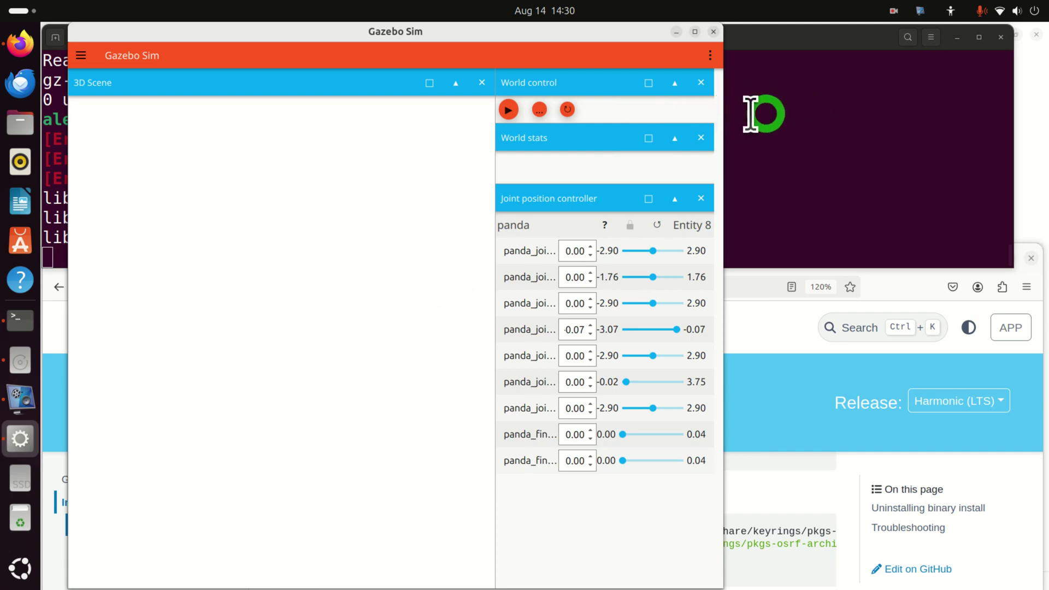
Step: Maximize the Gazebo Sim window and run the Panda simulation
{"action": "left_click", "coordinate": [698, 32]}
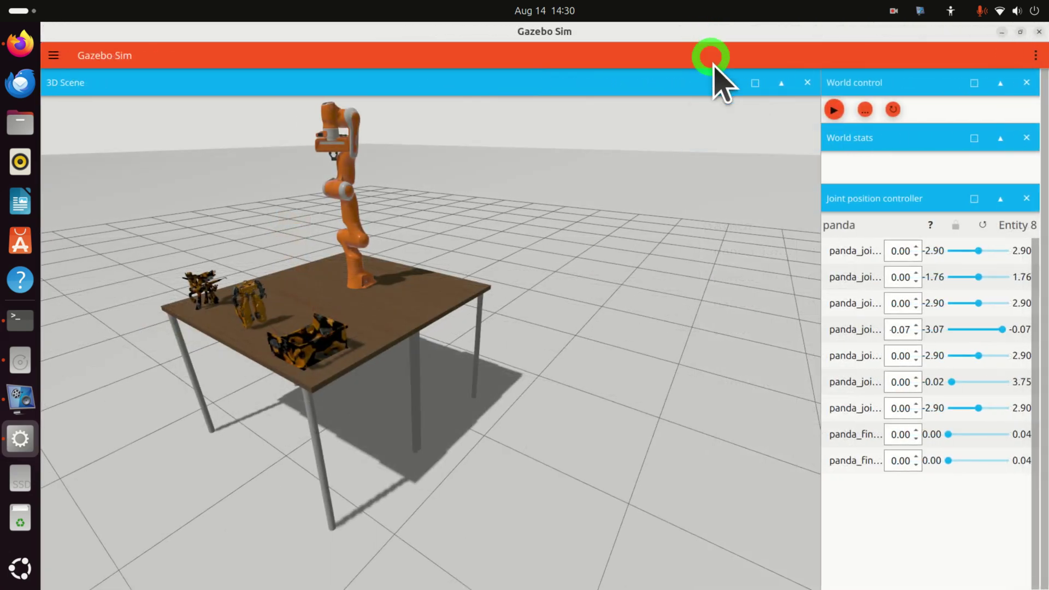
{"action": "left_click", "coordinate": [865, 110]}
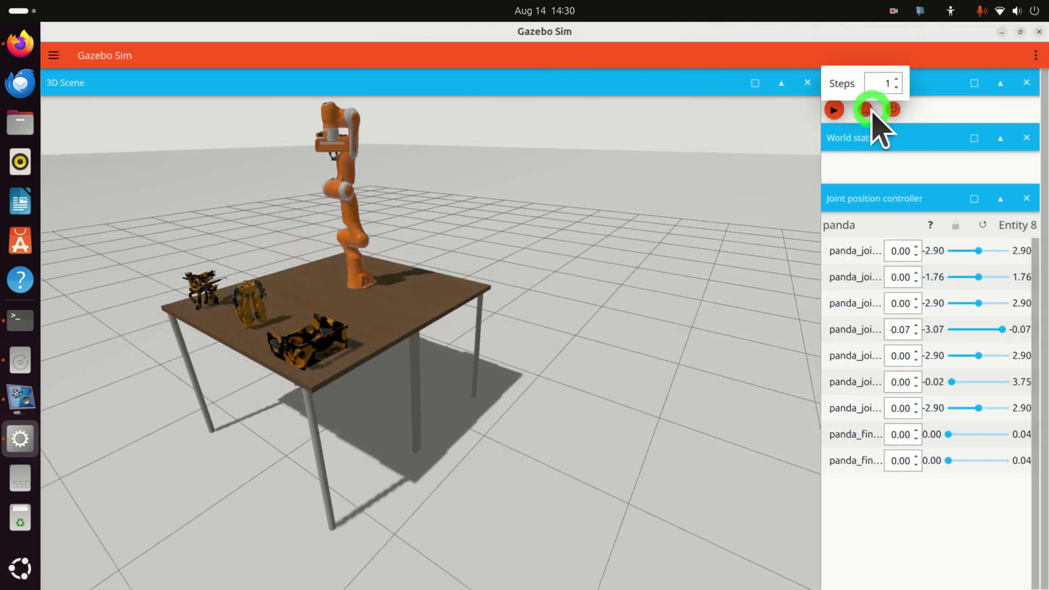
{"action": "left_click", "coordinate": [820, 113]}
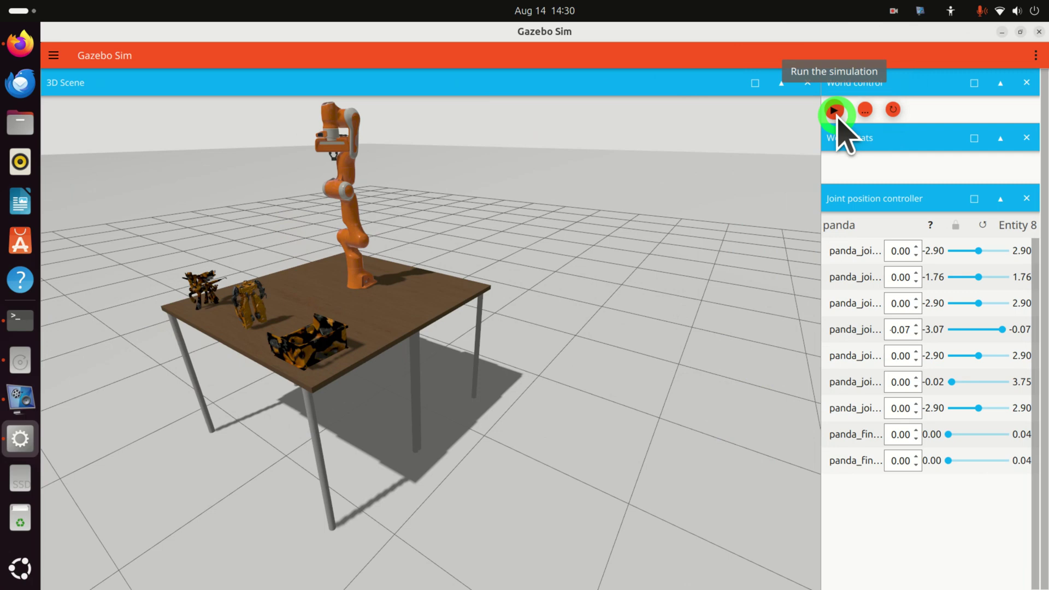
{"action": "left_click", "coordinate": [836, 113]}
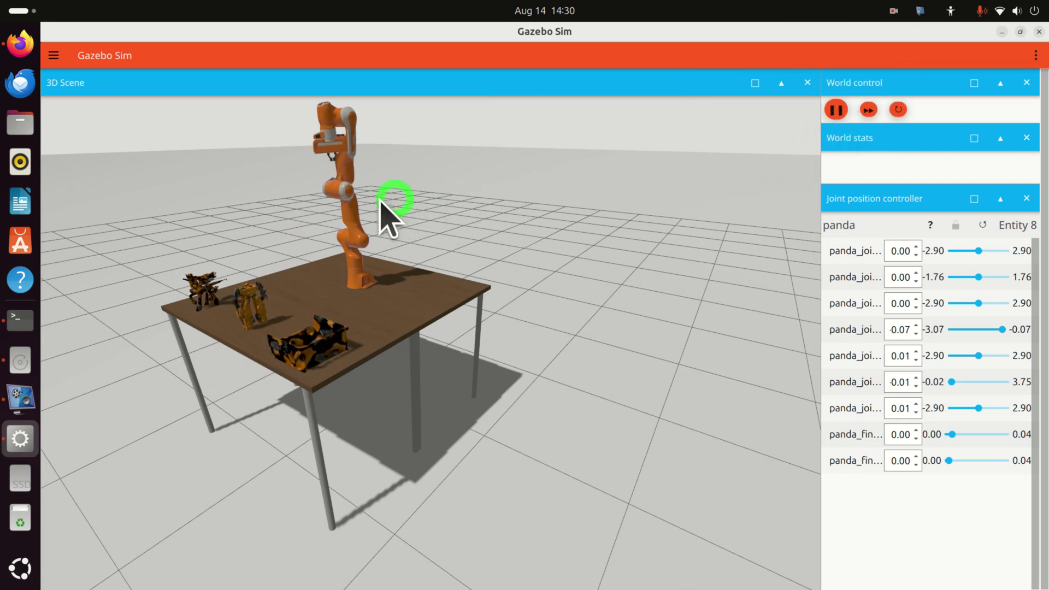
Step: Rotate the Panda arm's first joint to about 0.67 with the joint position controller
{"action": "scroll", "coordinate": [344, 165], "scroll_direction": "up", "scroll_amount": 3}
{"action": "scroll", "coordinate": [342, 161], "scroll_direction": "down", "scroll_amount": 4}
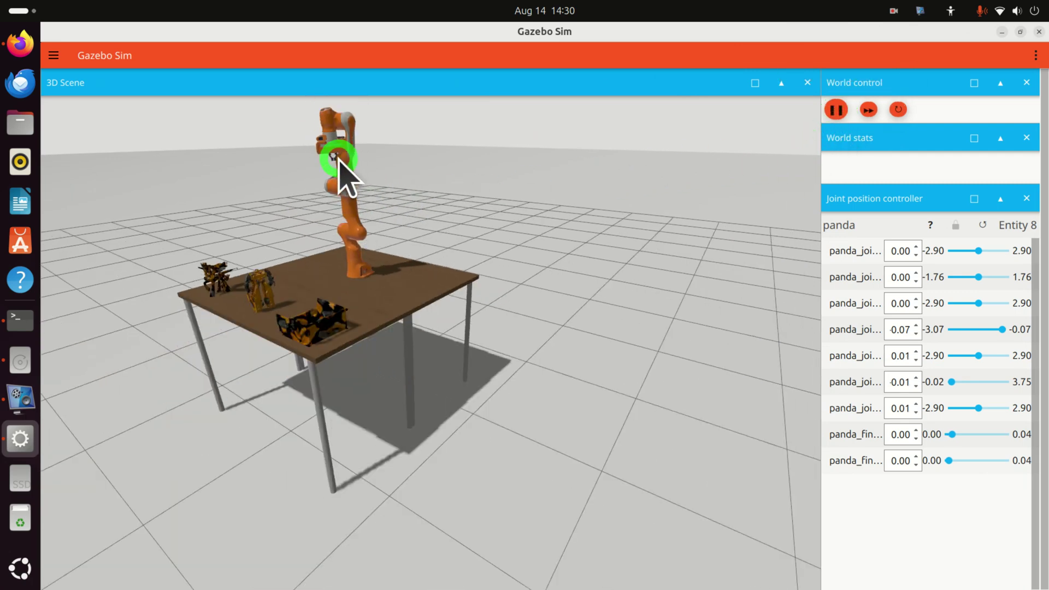
{"action": "scroll", "coordinate": [360, 126], "scroll_direction": "up", "scroll_amount": 5}
{"action": "scroll", "coordinate": [339, 143], "scroll_direction": "down", "scroll_amount": 5}
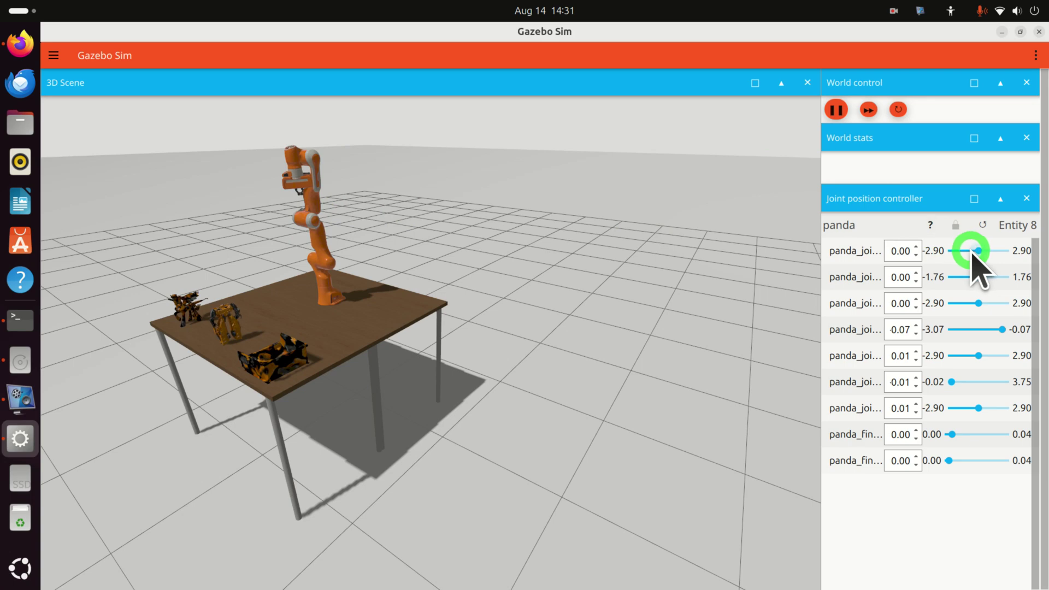
{"action": "mouse_move", "coordinate": [974, 251]}
{"action": "left_mouse_down"}
{"action": "mouse_move", "coordinate": [982, 250]}
{"action": "mouse_move", "coordinate": [944, 251]}
{"action": "mouse_move", "coordinate": [984, 250]}
{"action": "left_mouse_up"}
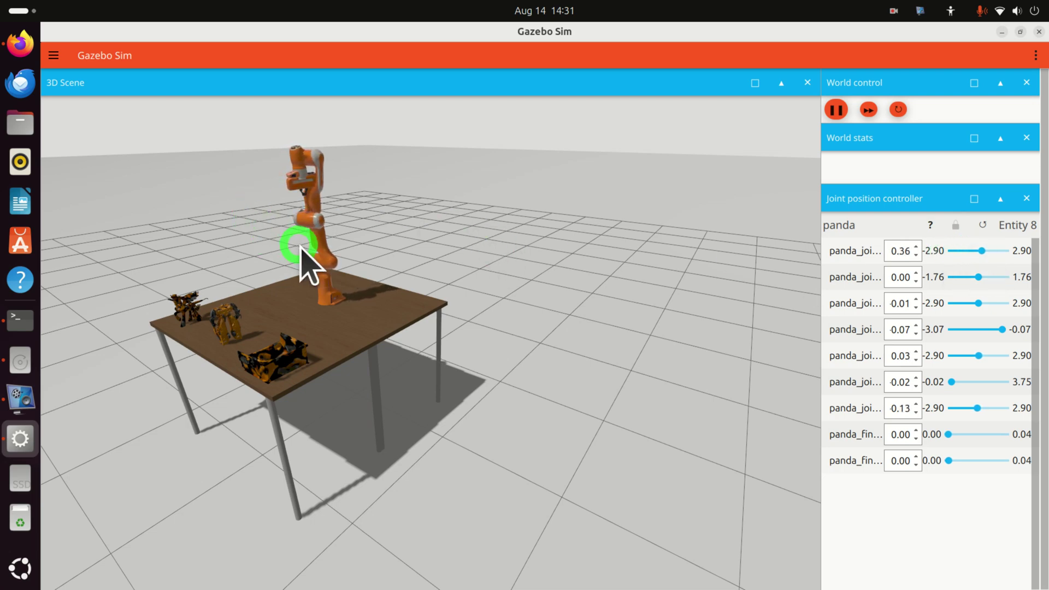
Step: Bend the arm down by setting the second joint to about 1.53 and the third joint to about -0.1
{"action": "scroll", "coordinate": [328, 295], "scroll_direction": "up", "scroll_amount": 5}
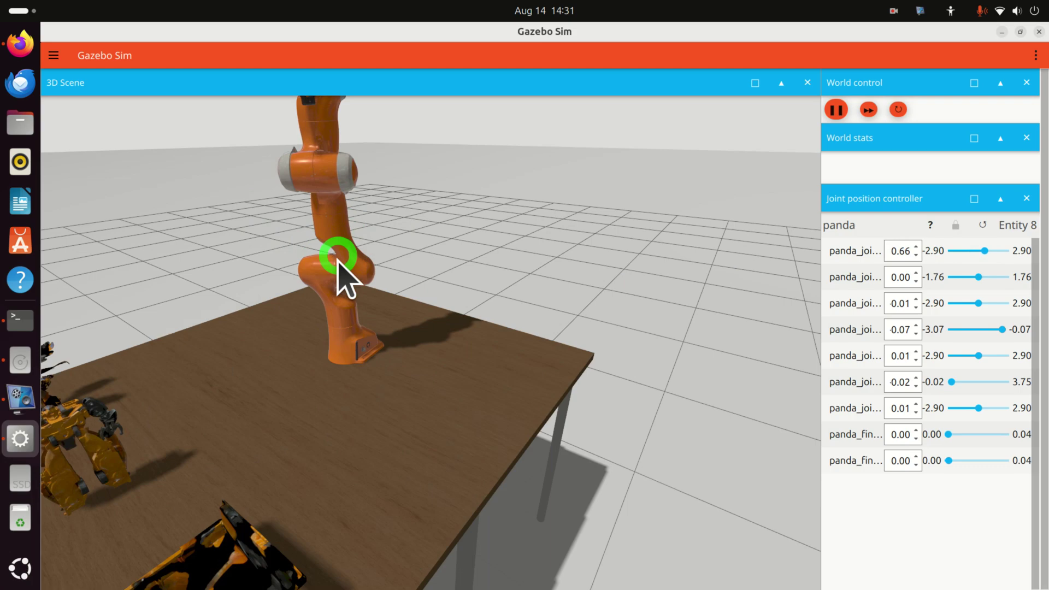
{"action": "scroll", "coordinate": [345, 283], "scroll_direction": "down", "scroll_amount": 5}
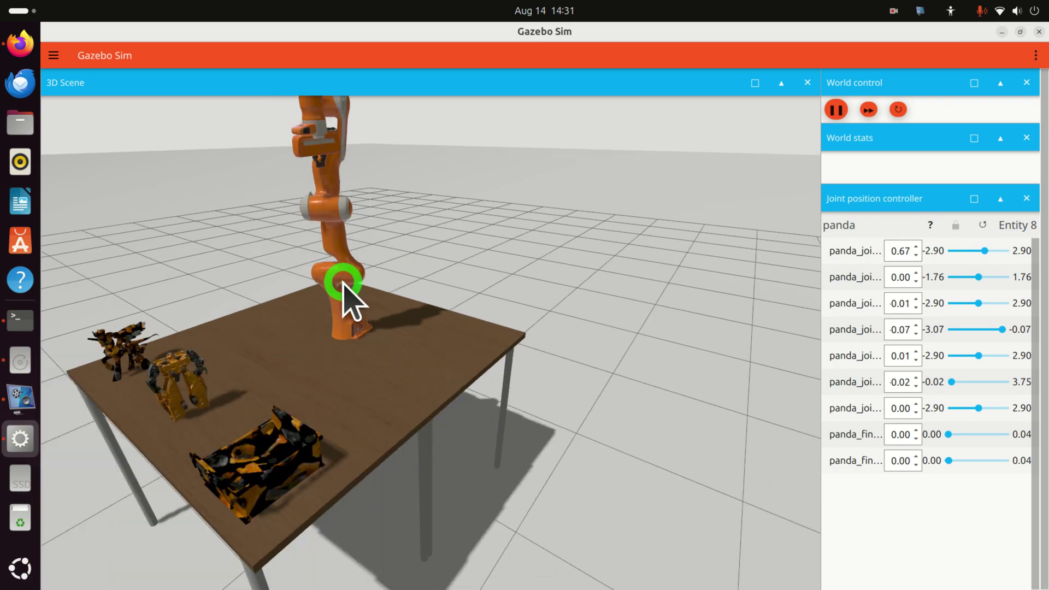
{"action": "left_click_drag", "start_coordinate": [975, 279], "coordinate": [972, 305]}
{"action": "left_click", "coordinate": [978, 303]}
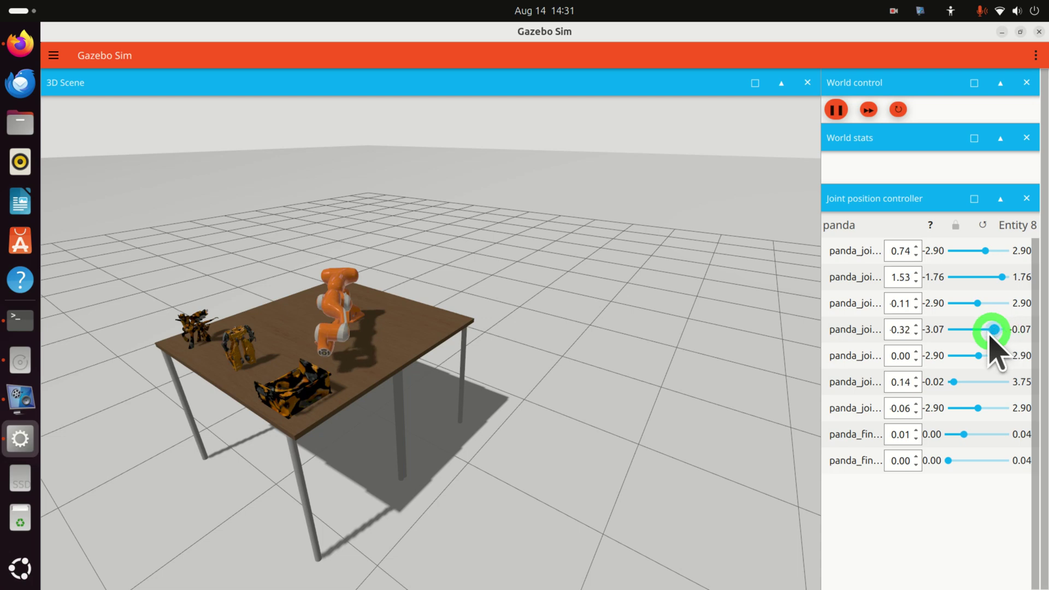
Step: Set the Panda's fourth joint to about -0.31, the fifth to about 2.08 and the sixth to about 1.47
{"action": "left_click_drag", "start_coordinate": [991, 332], "coordinate": [1000, 356]}
{"action": "left_click", "coordinate": [981, 358]}
{"action": "left_click", "coordinate": [961, 386]}
{"action": "left_click_drag", "start_coordinate": [960, 387], "coordinate": [974, 385]}
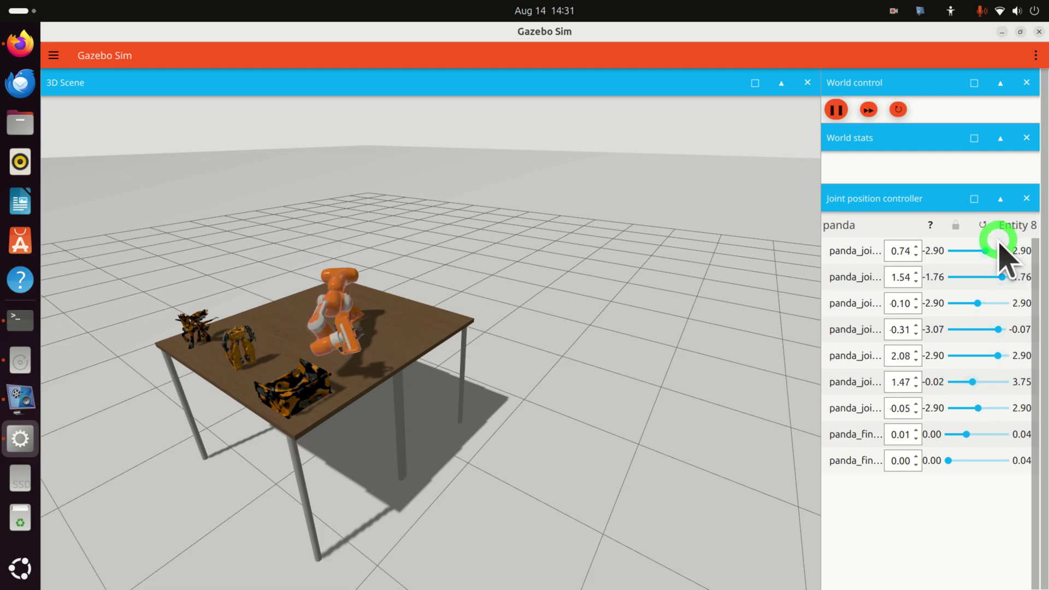
Step: Swing the arm across the table to knock the models off, turning the first joint to about 2.0 and the second to 1.76
{"action": "left_click_drag", "start_coordinate": [990, 252], "coordinate": [1024, 273]}
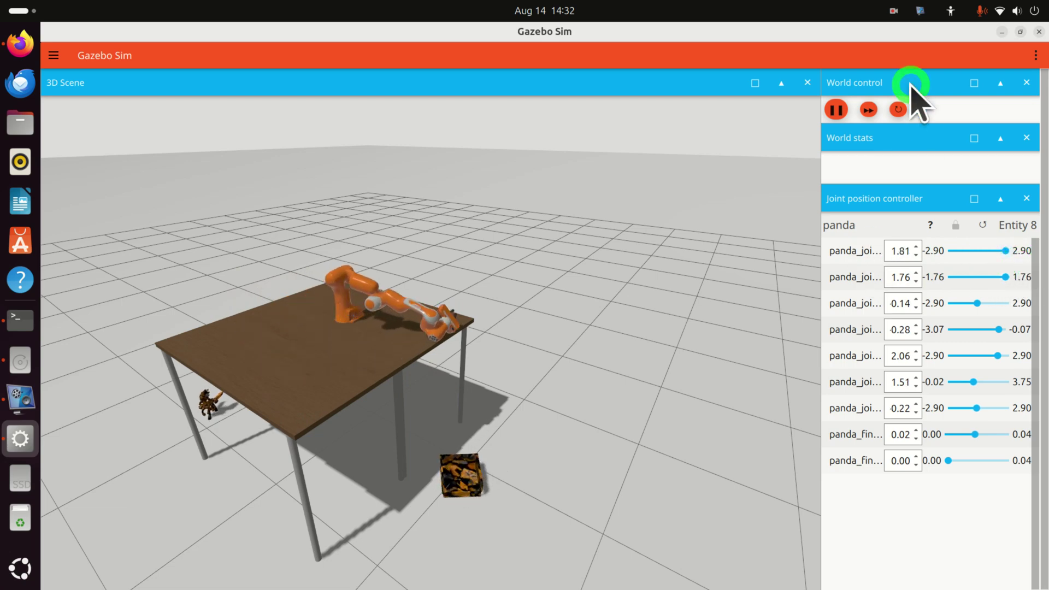
{"action": "scroll", "coordinate": [429, 342], "scroll_direction": "up", "scroll_amount": 3}
{"action": "left_click_drag", "start_coordinate": [428, 342], "coordinate": [453, 298]}
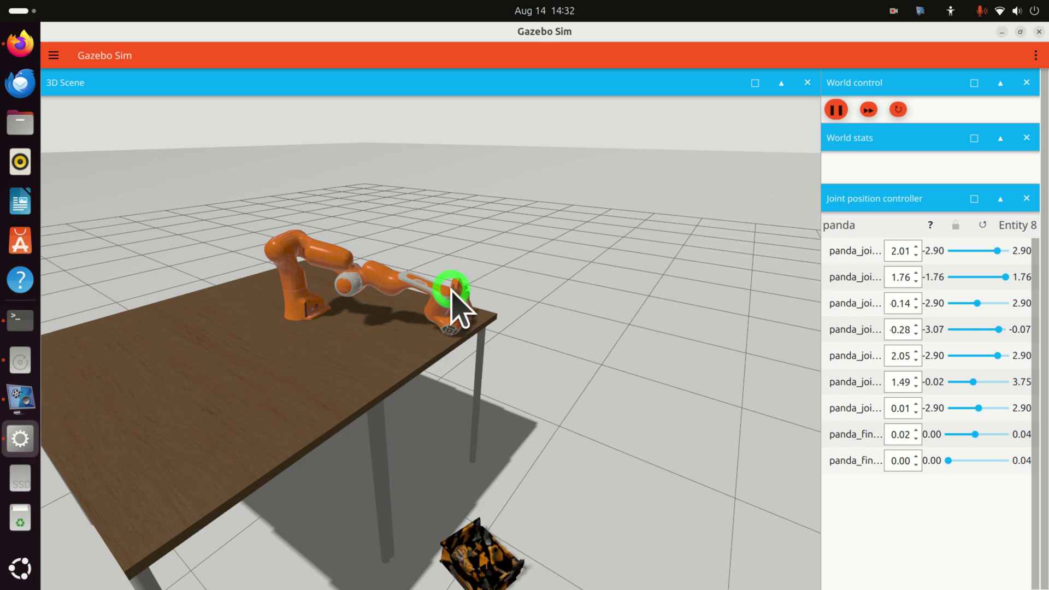